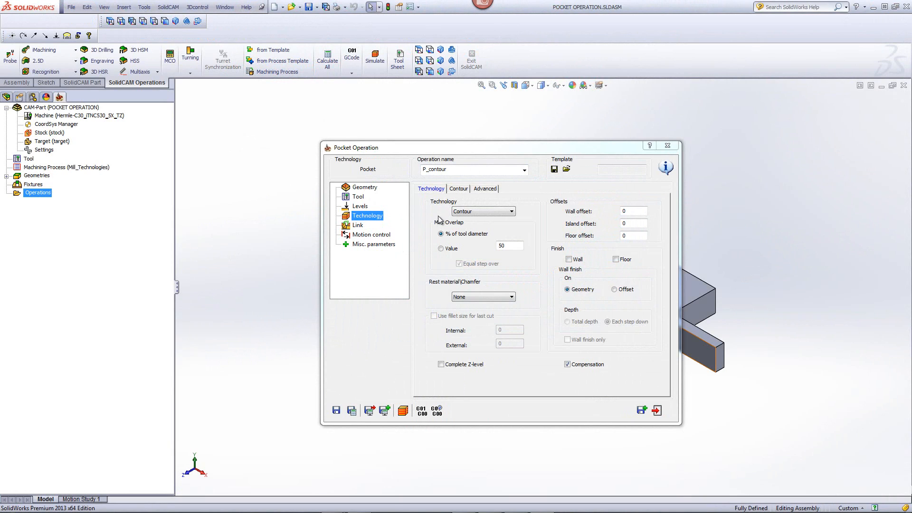
Step: Keep the pocket technology set to Contour and the contour passes starting from Inside
click(481, 211)
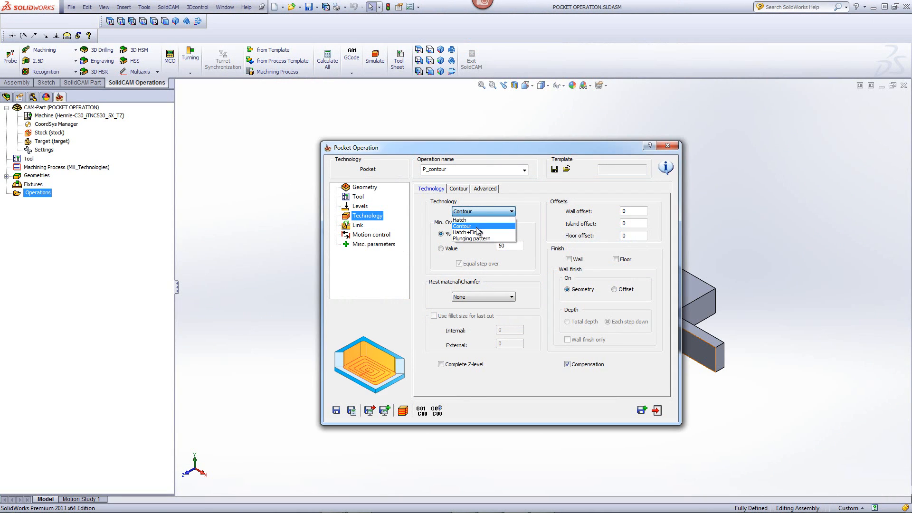
click(477, 227)
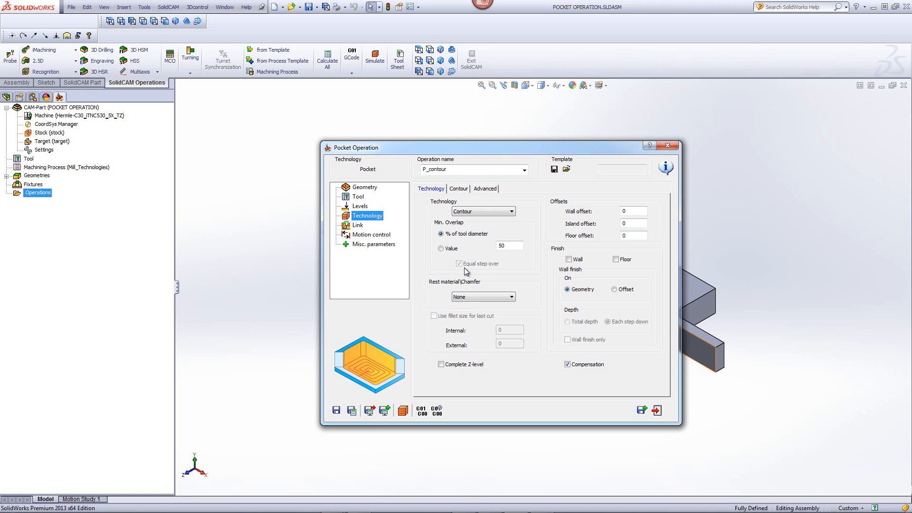
click(459, 189)
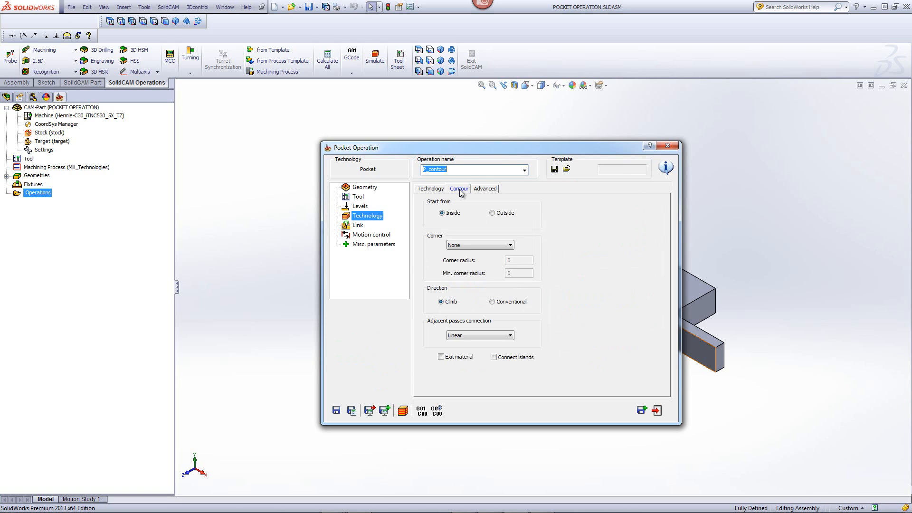
click(454, 217)
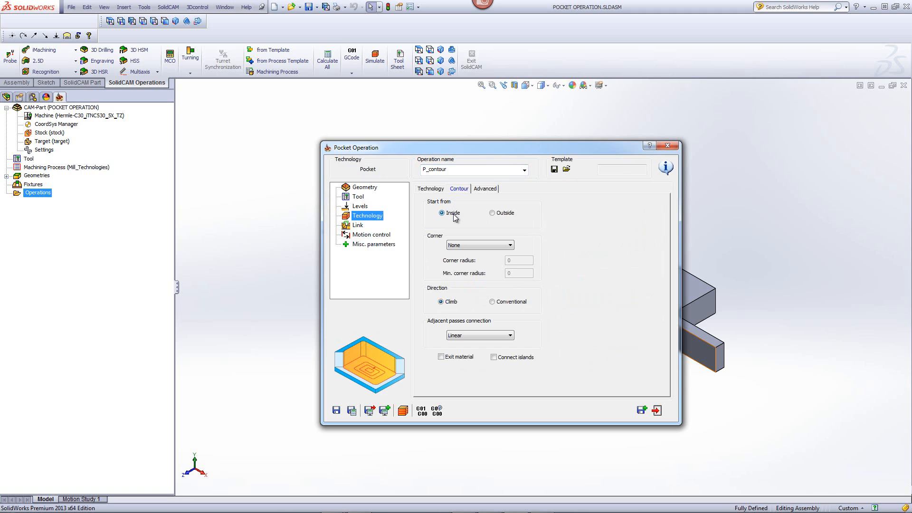
click(505, 215)
Step: Set the contour corner type to Fillet and check its corner radius and minimum corner radius
click(472, 247)
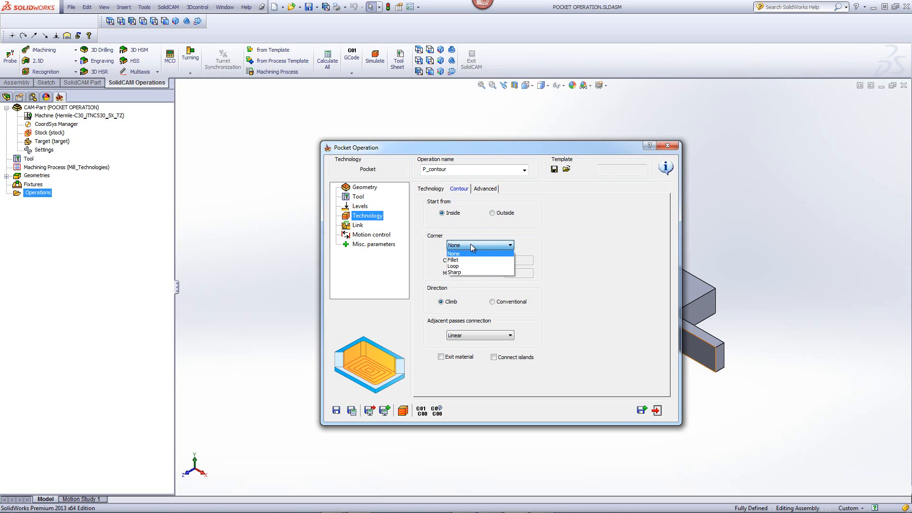
click(466, 254)
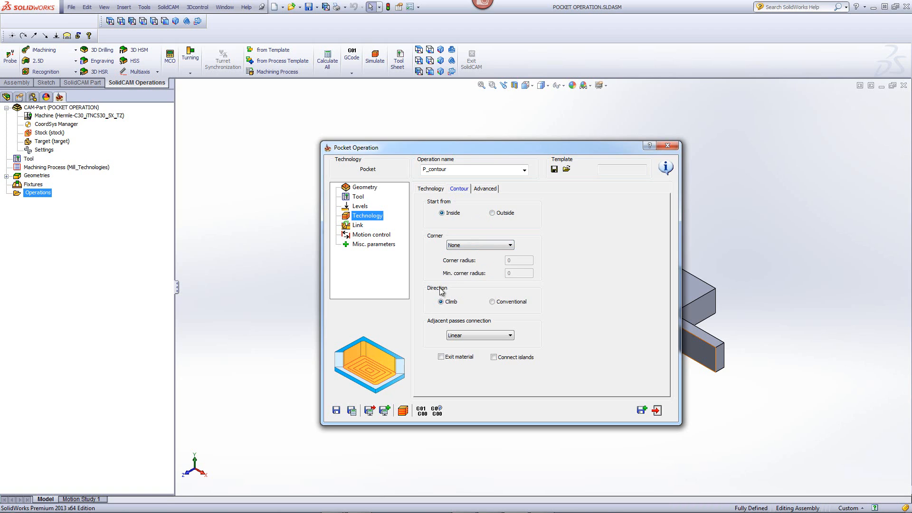
click(469, 248)
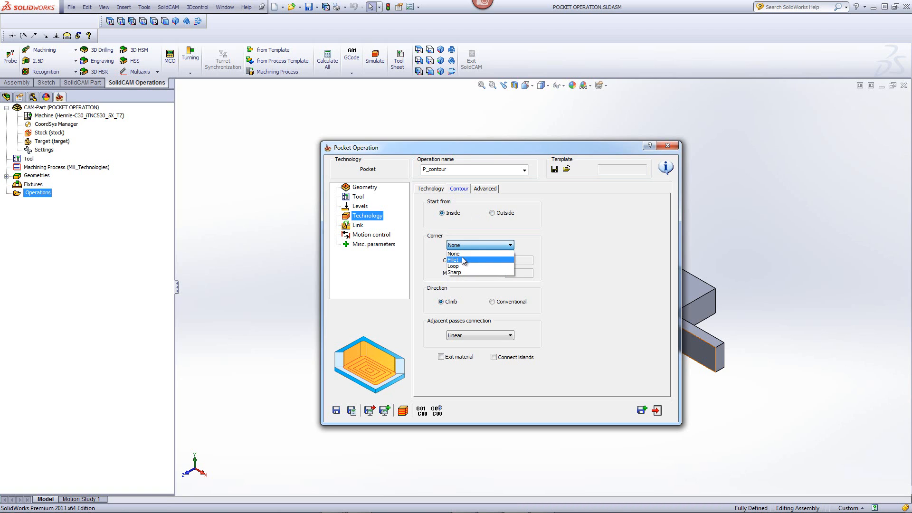
click(460, 259)
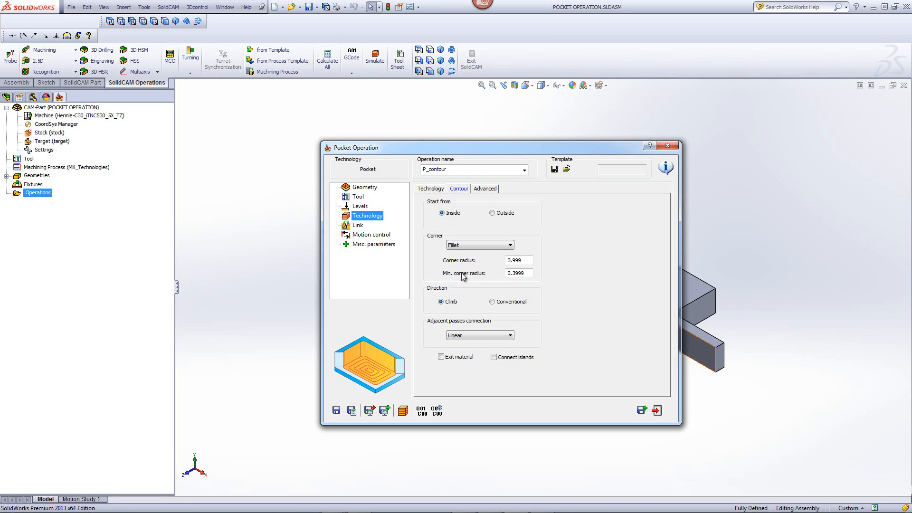
click(524, 261)
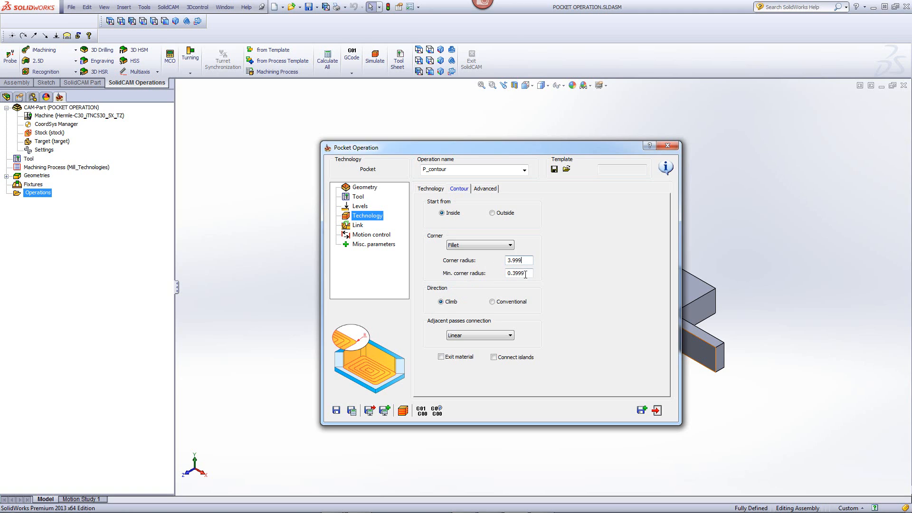
click(525, 274)
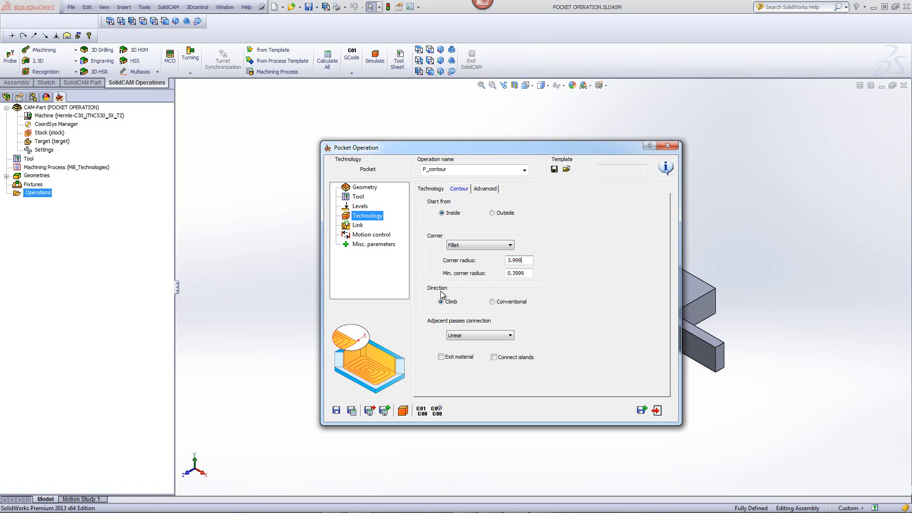
Step: Try the Conventional milling direction, and return it to Climb
click(453, 306)
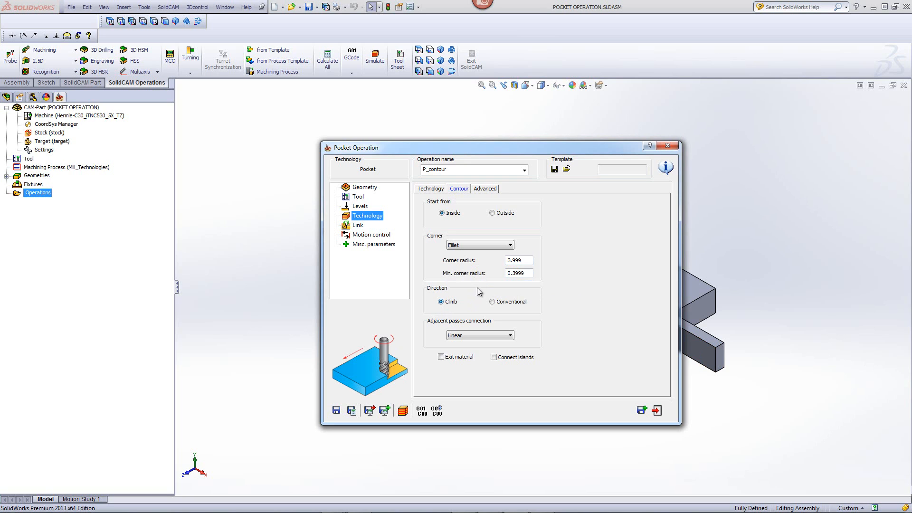
click(512, 301)
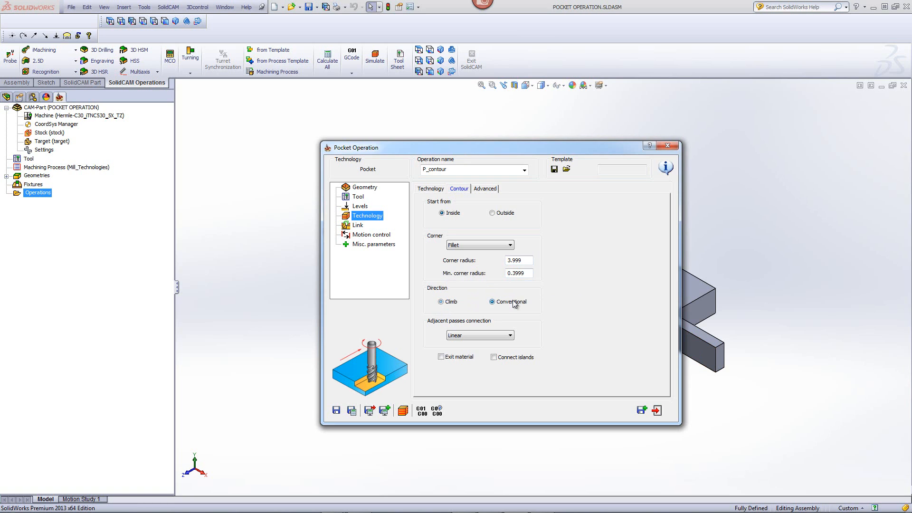
click(441, 302)
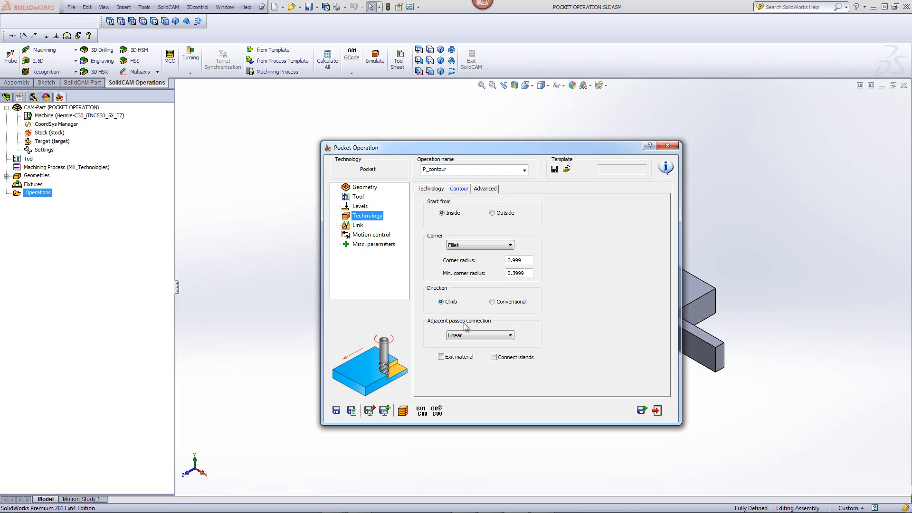
Step: Try the Smooth and Linear adjacent passes connections, and set the connection to Rounded
click(475, 336)
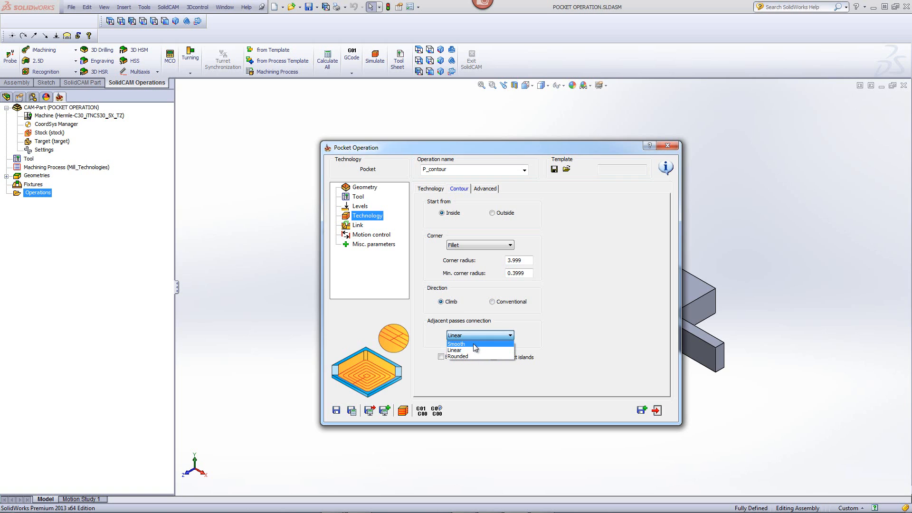
click(475, 345)
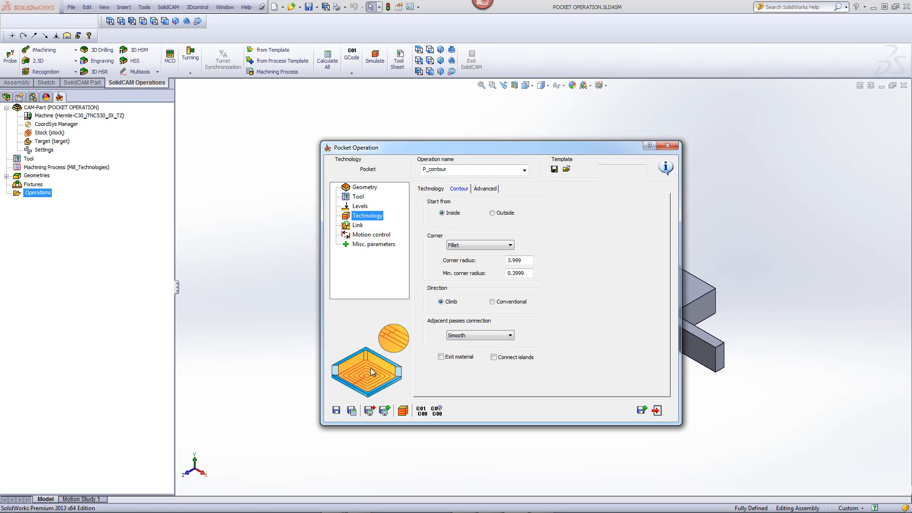
click(468, 336)
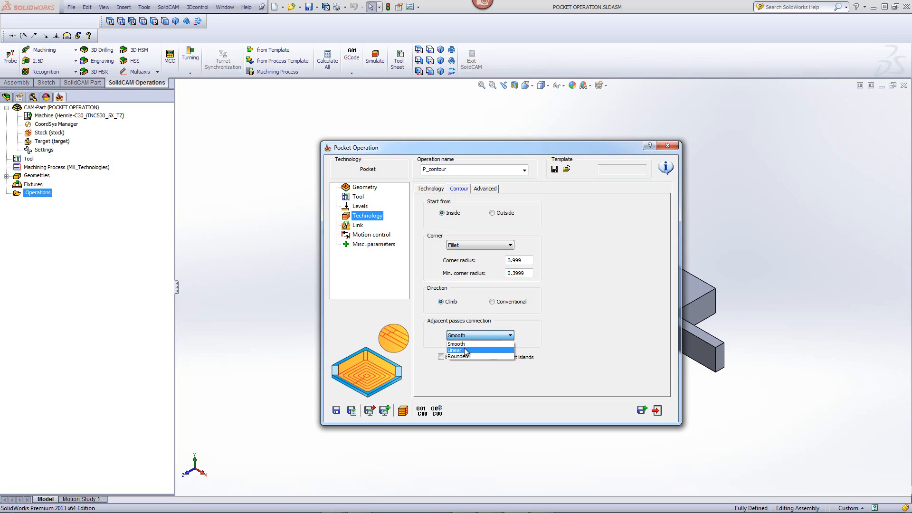
click(466, 351)
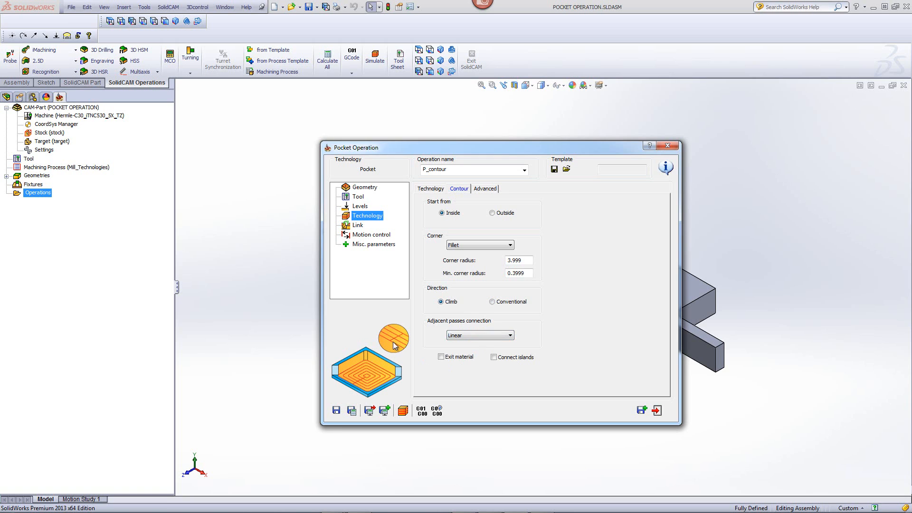
click(462, 336)
click(456, 344)
click(462, 337)
click(466, 356)
Step: Enable Connect islands for the contour passes, and turn it off again
mouse_move(456, 357)
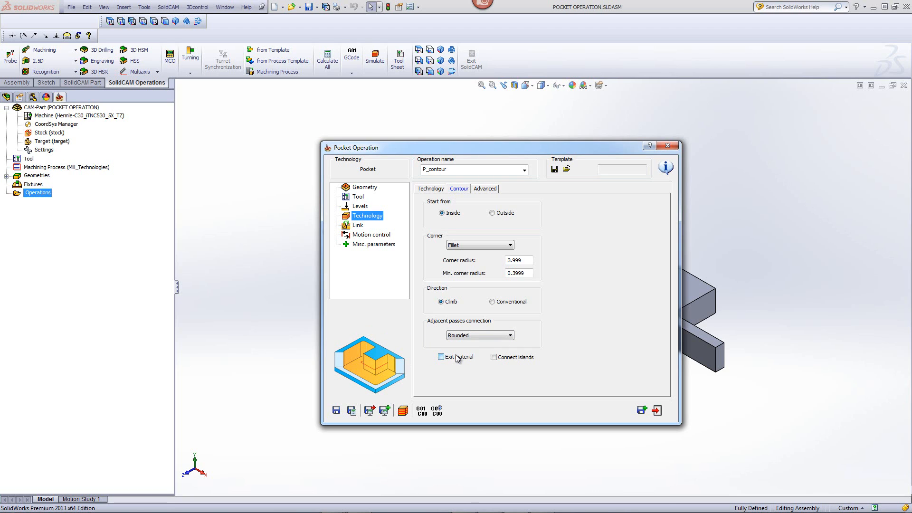
click(494, 357)
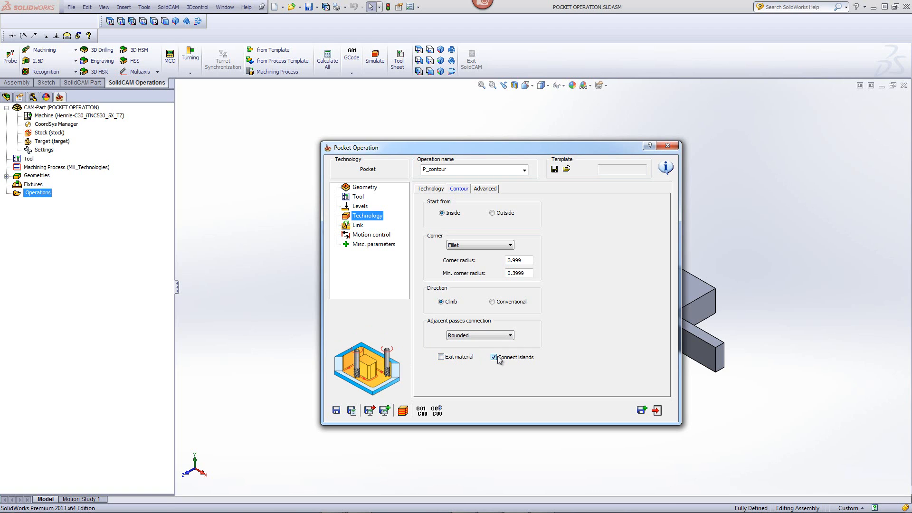
click(498, 357)
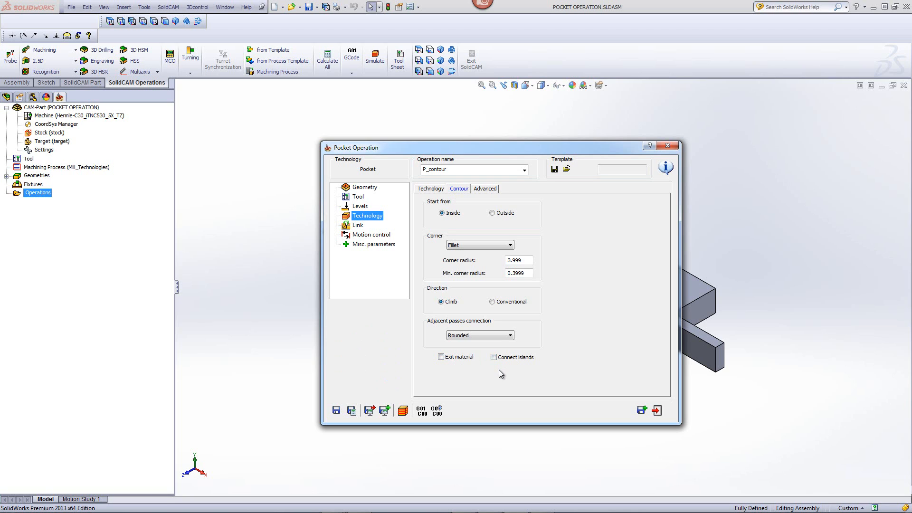
Step: Open the pocket operation's Link settings and set the ramping type to Vertical
click(357, 226)
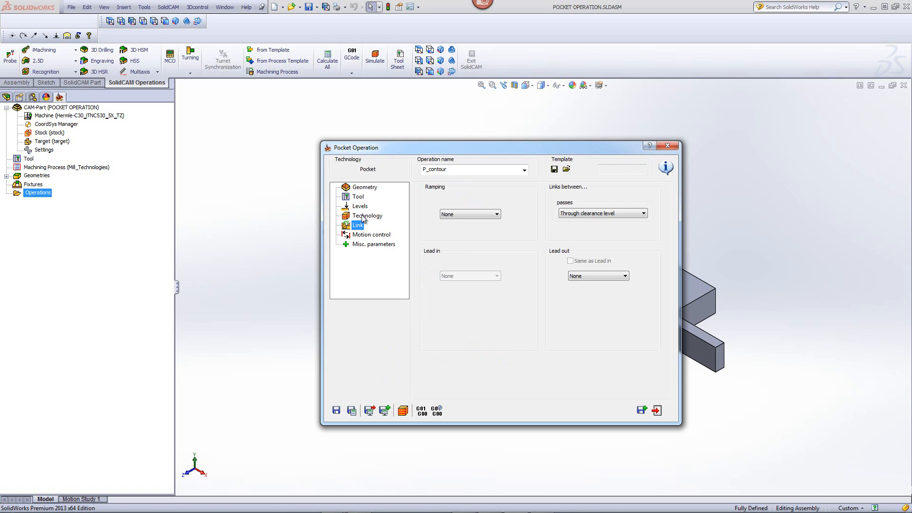
key(Up)
click(357, 226)
click(461, 215)
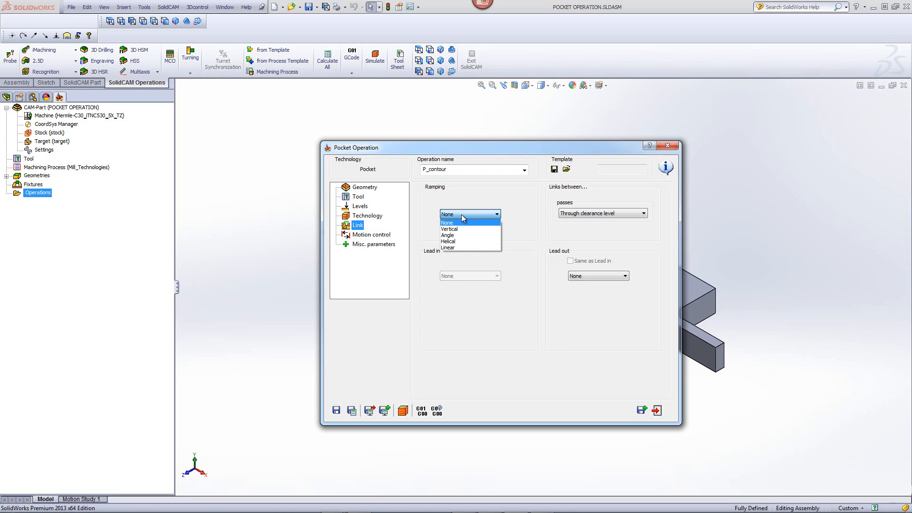
click(460, 224)
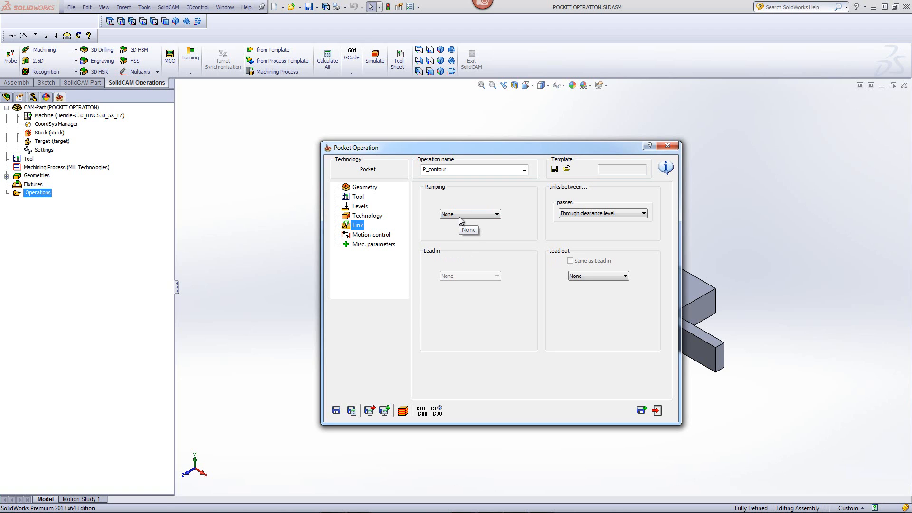
click(459, 217)
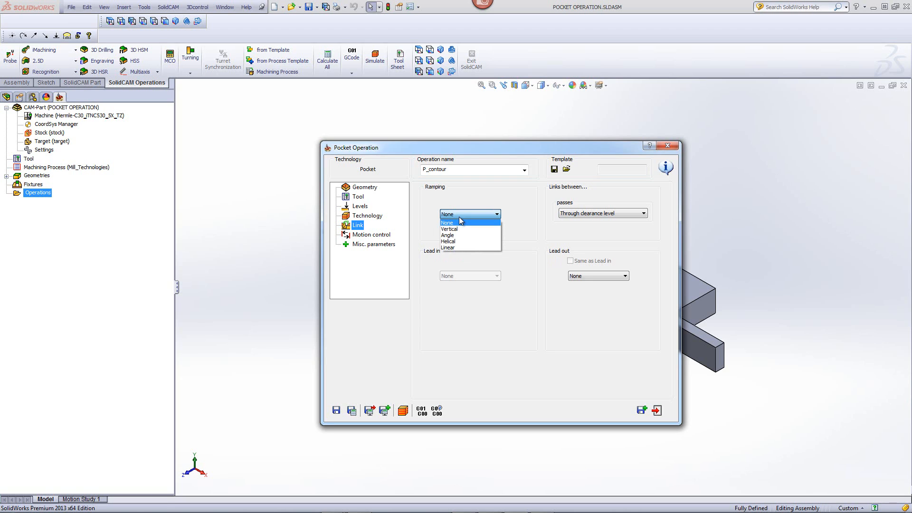
click(455, 229)
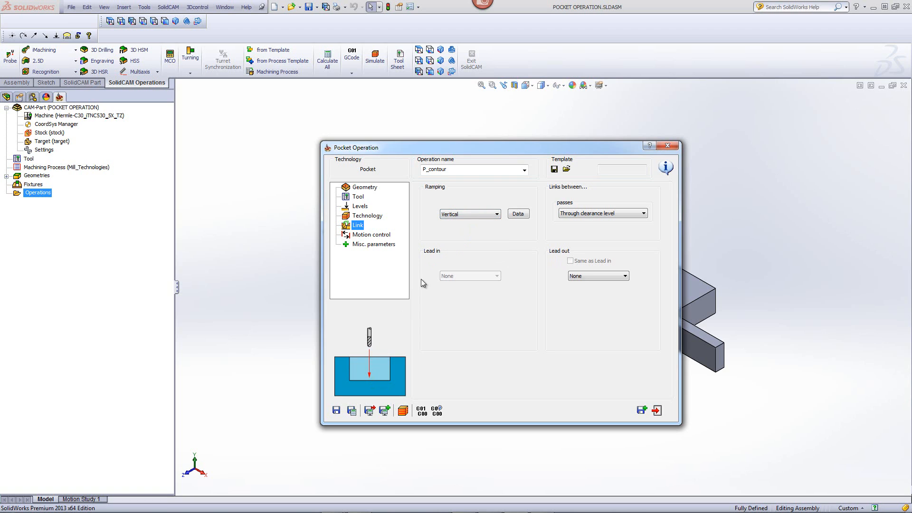
Step: Open the vertical ramping data and pick a ramping position inside the pocket for the first chain
click(516, 215)
click(418, 49)
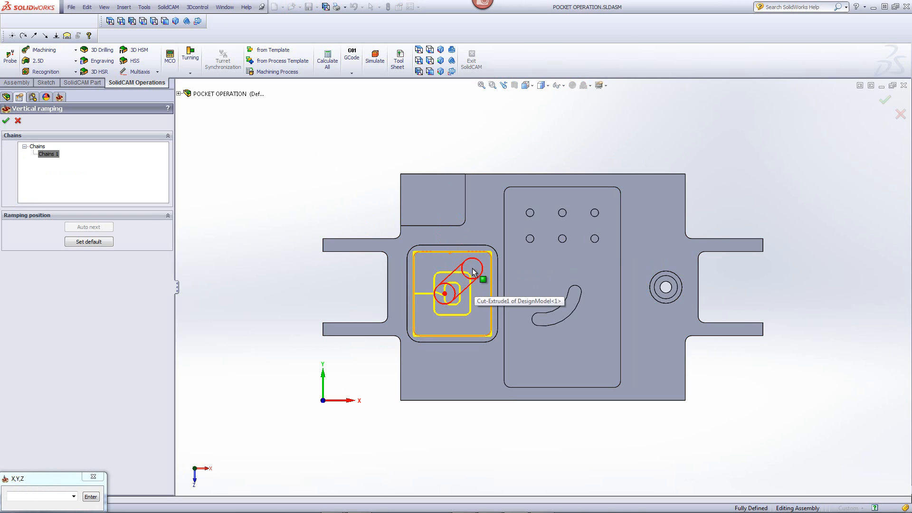
click(473, 271)
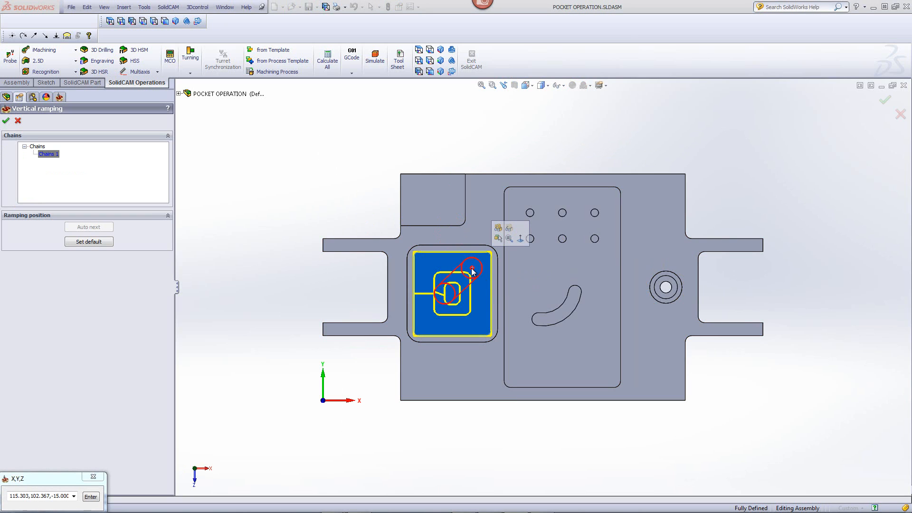
click(437, 295)
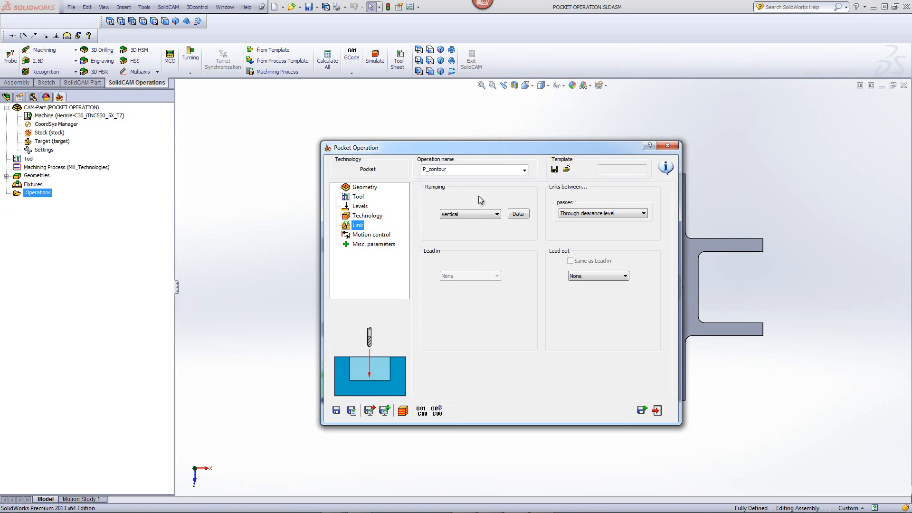
Step: Try Angle ramping and review its angle parameter, closing the ramping data without changes
click(483, 215)
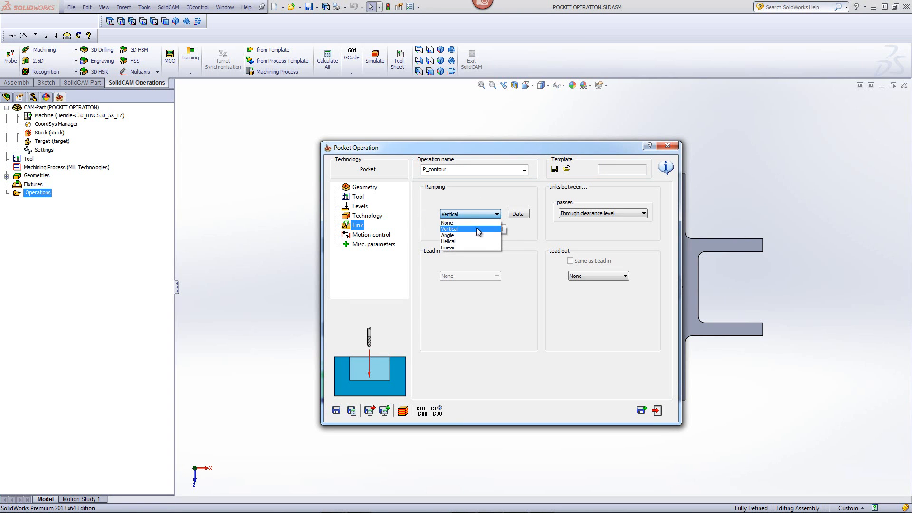
click(471, 236)
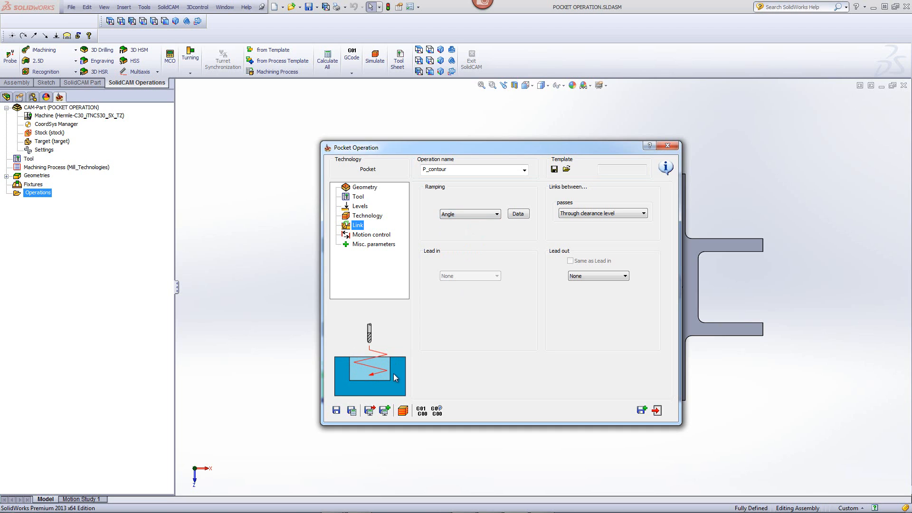
click(518, 214)
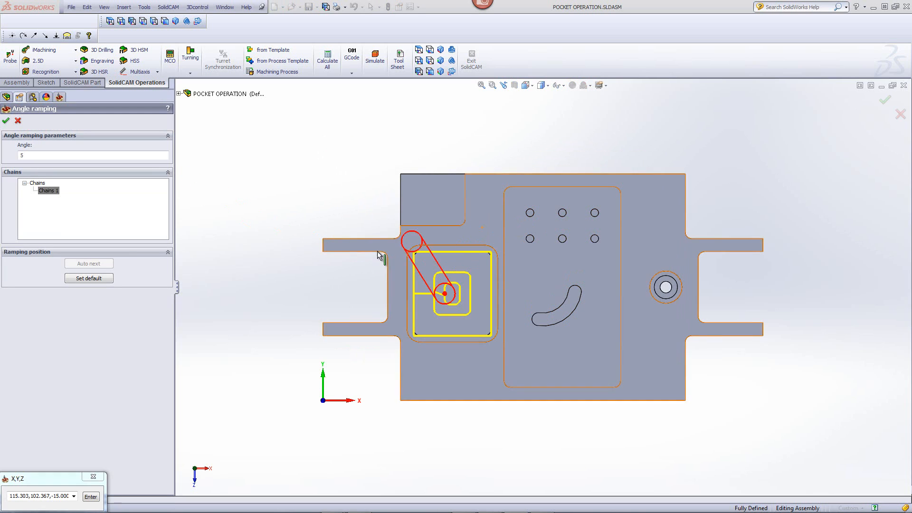
click(35, 155)
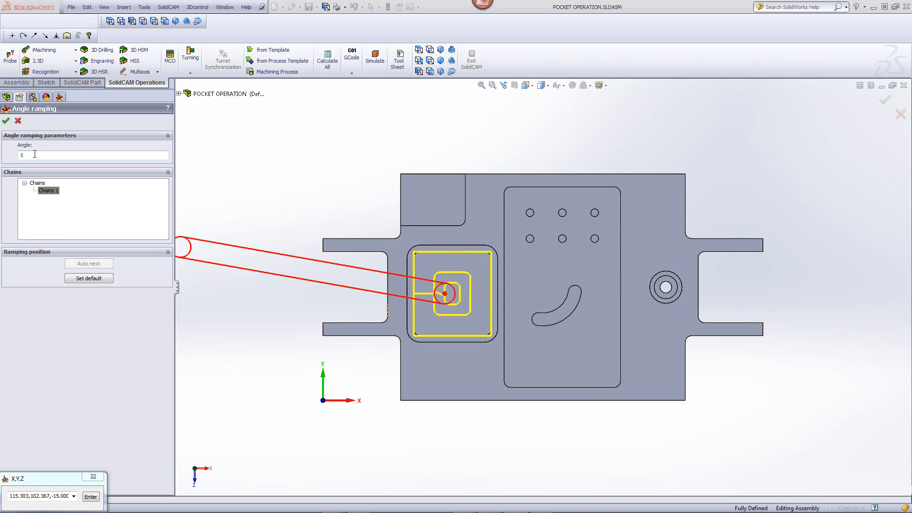
click(14, 119)
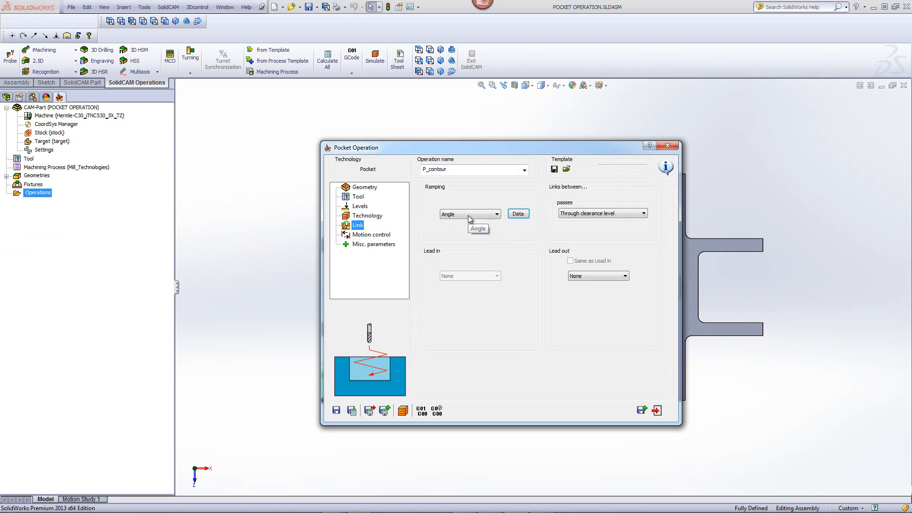
Step: Set the ramping type to Helical for the pocket operation
click(469, 215)
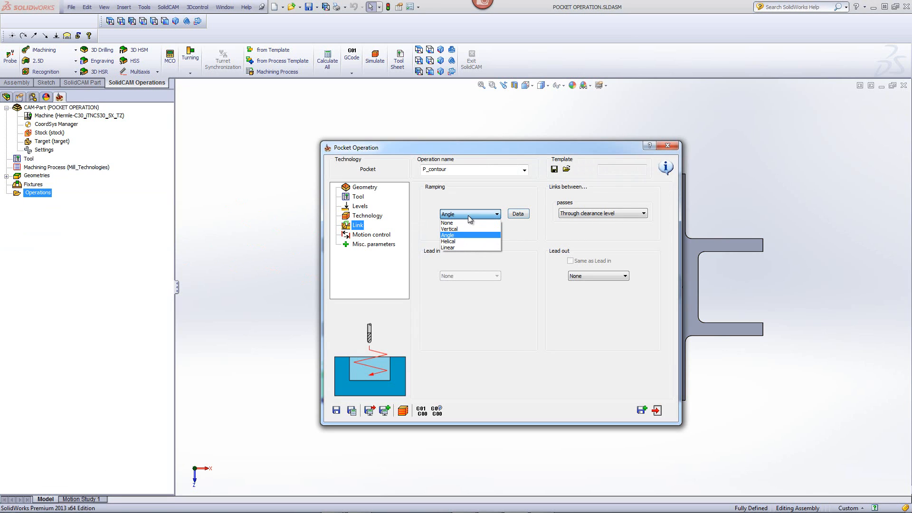
click(456, 241)
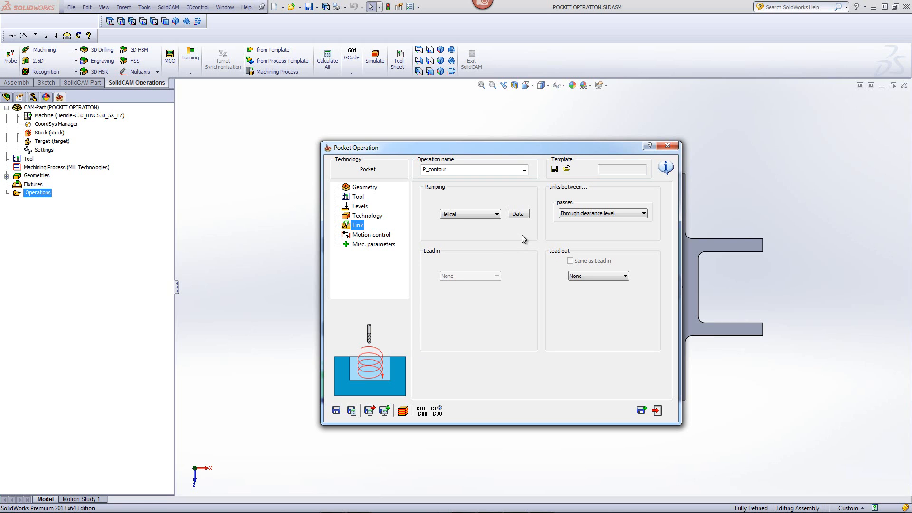
Step: Try Linear ramping for the pocket operation and review its ramping angle and length parameters
click(458, 215)
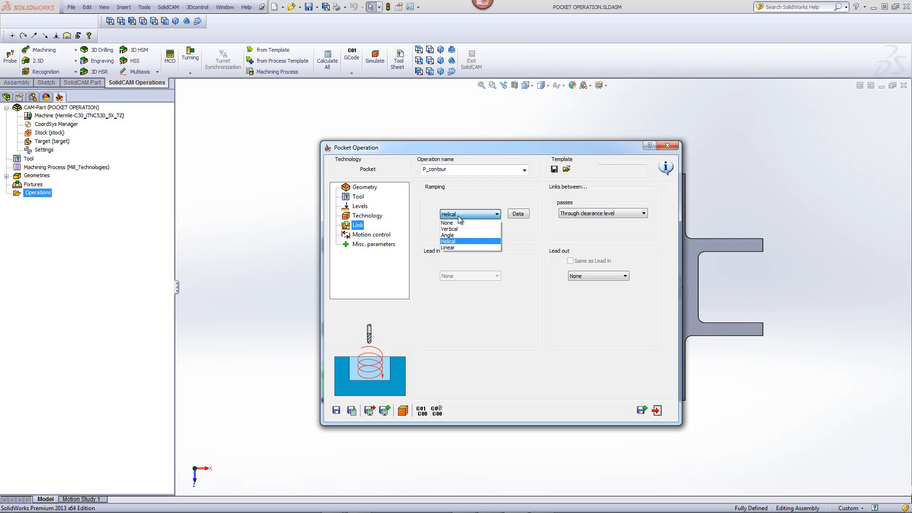
click(458, 247)
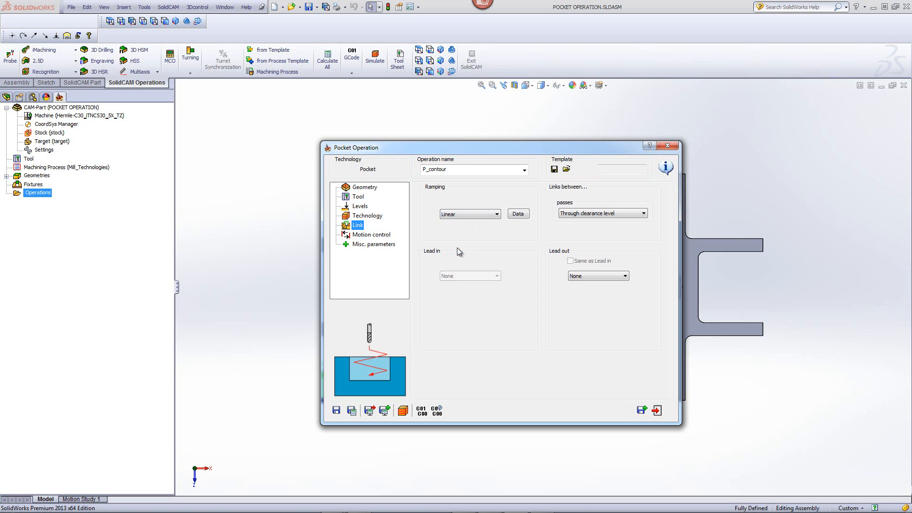
click(519, 214)
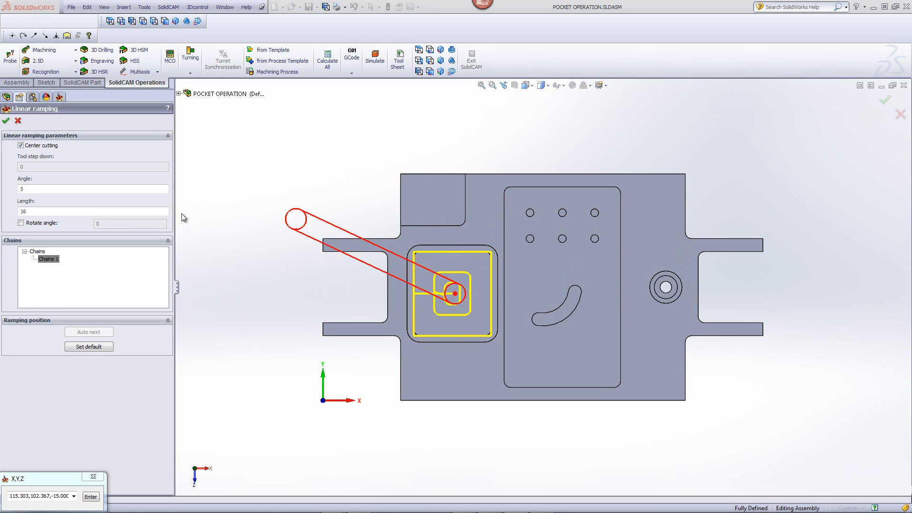
click(67, 214)
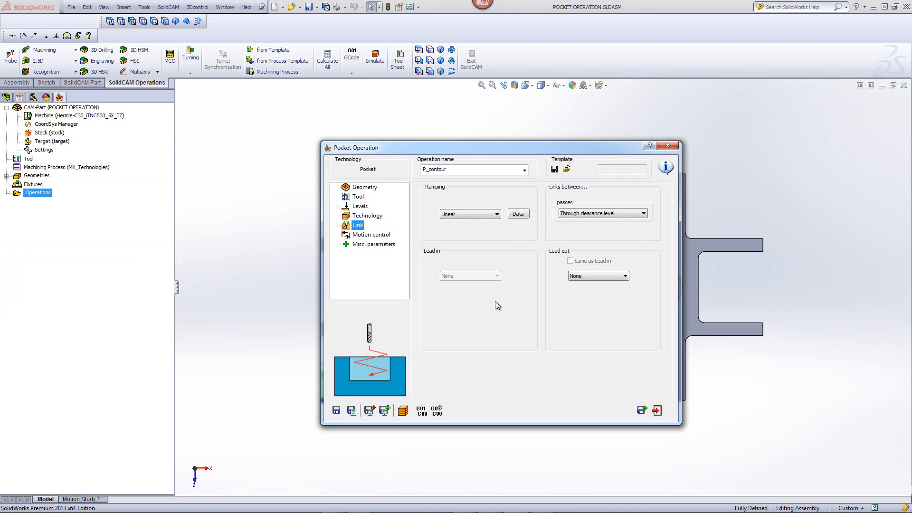
Step: Set the pocket operation's ramping type to None and its lead out to Arc
click(481, 214)
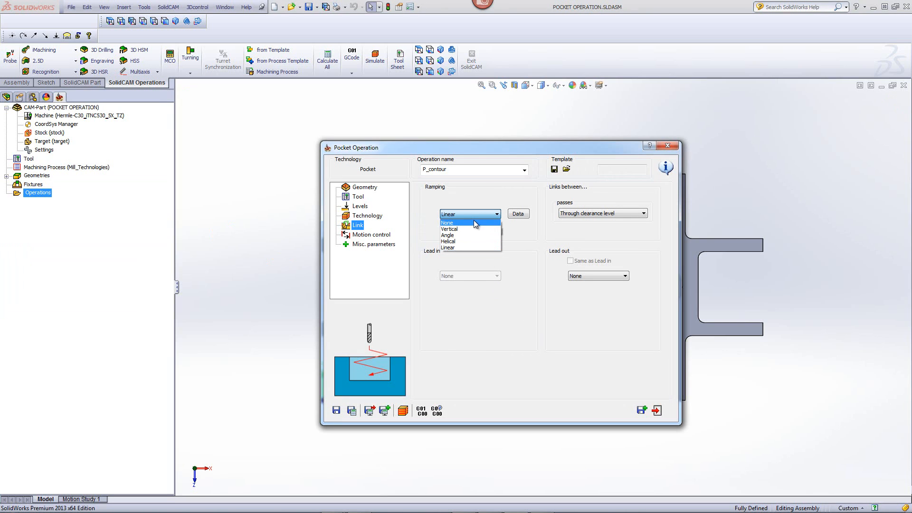
click(474, 222)
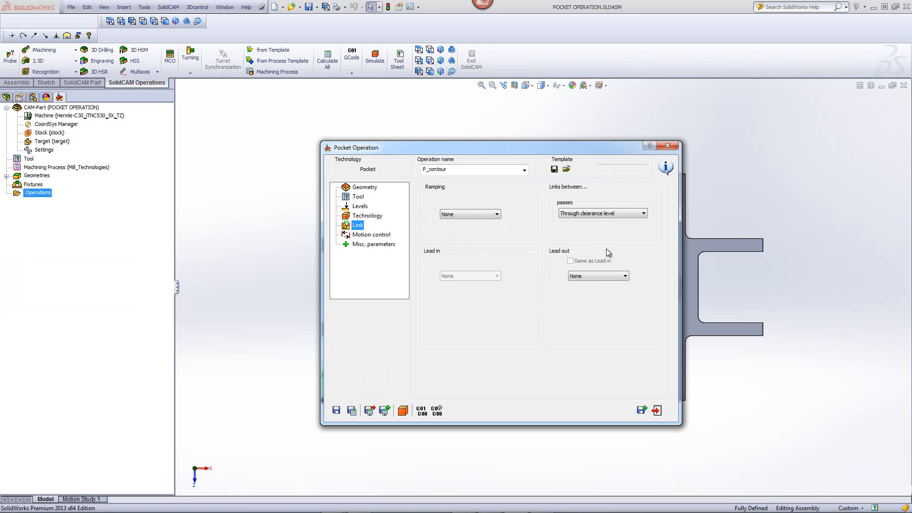
click(592, 276)
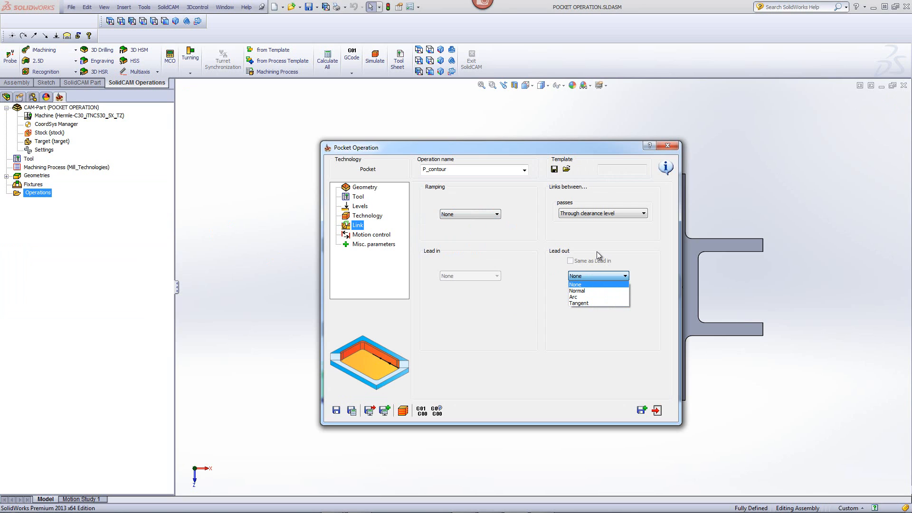
click(583, 297)
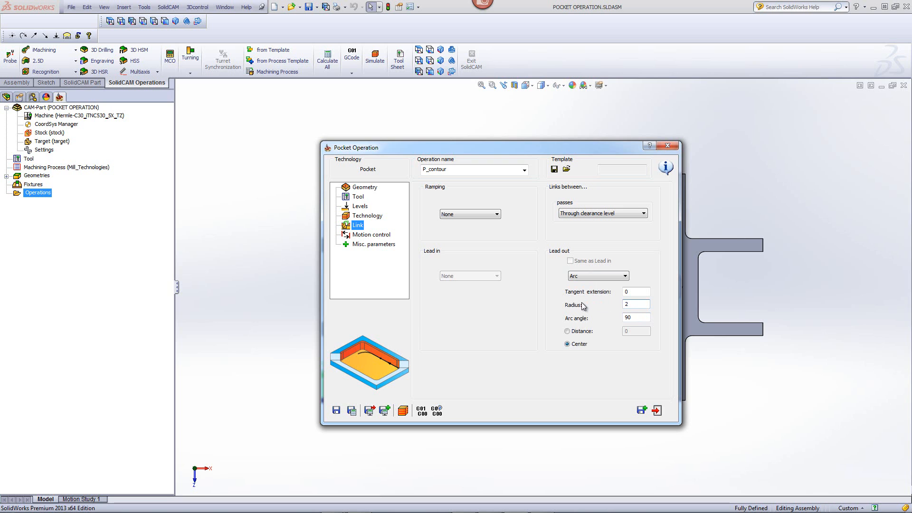
Step: Calculate the pocket operation and step through its toolpath simulation to examine the passes and lead out in the square pocket
click(403, 411)
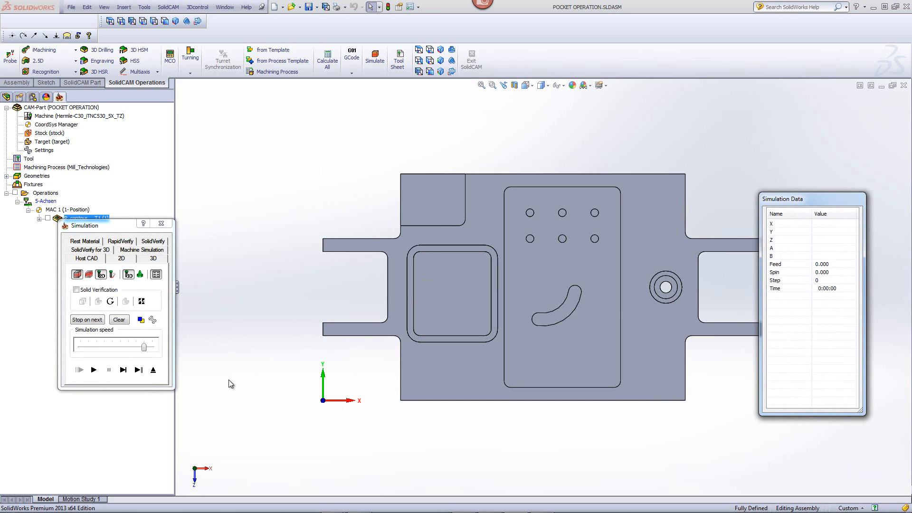
click(123, 369)
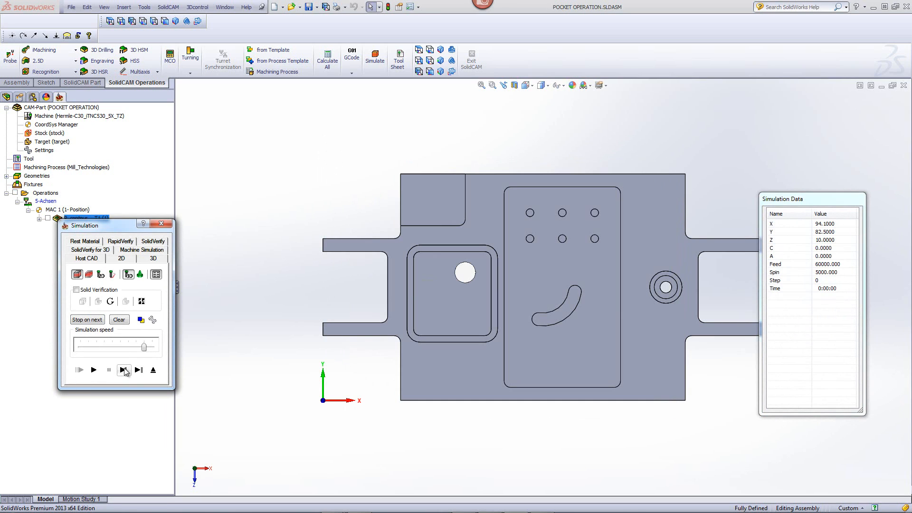
click(123, 370)
click(124, 371)
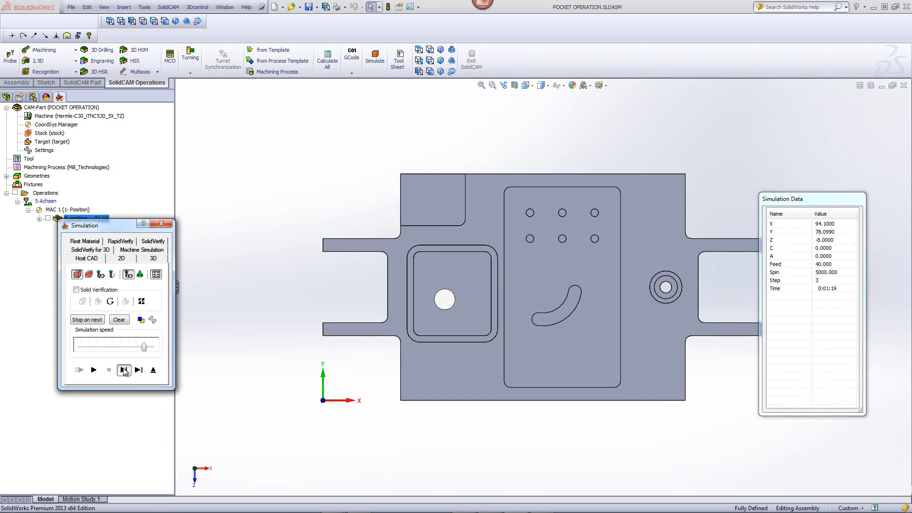
click(124, 371)
click(124, 371)
click(124, 371)
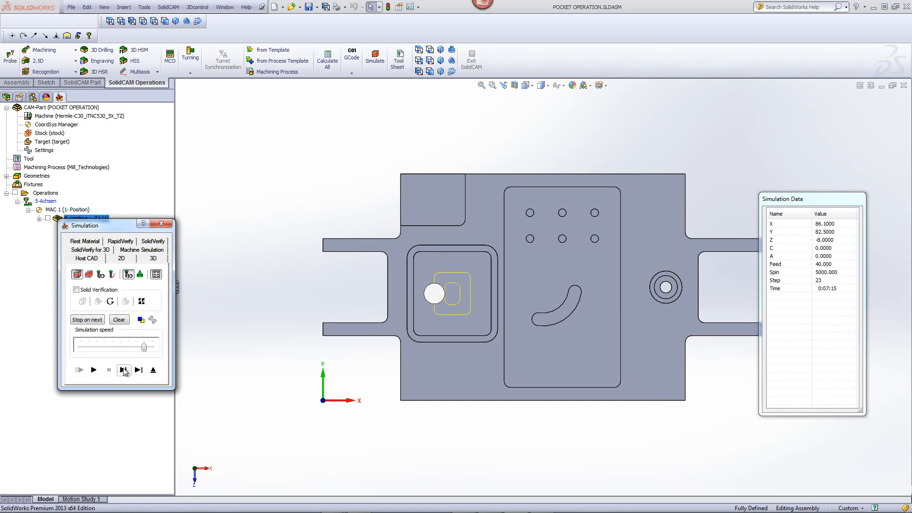
click(124, 371)
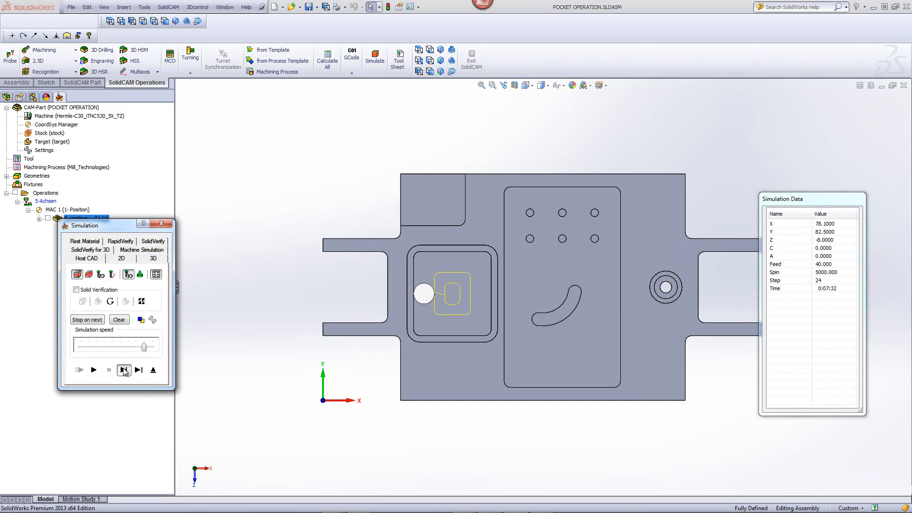
click(124, 370)
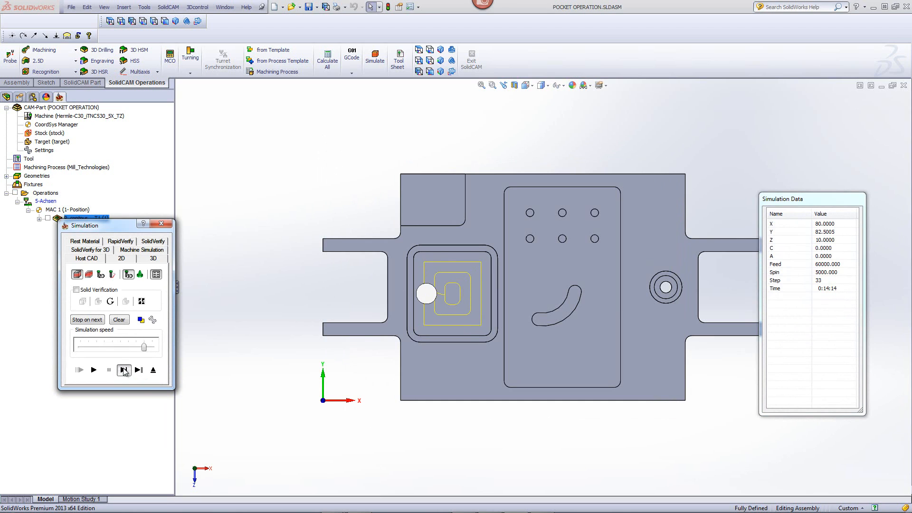
click(124, 371)
click(124, 370)
click(124, 370)
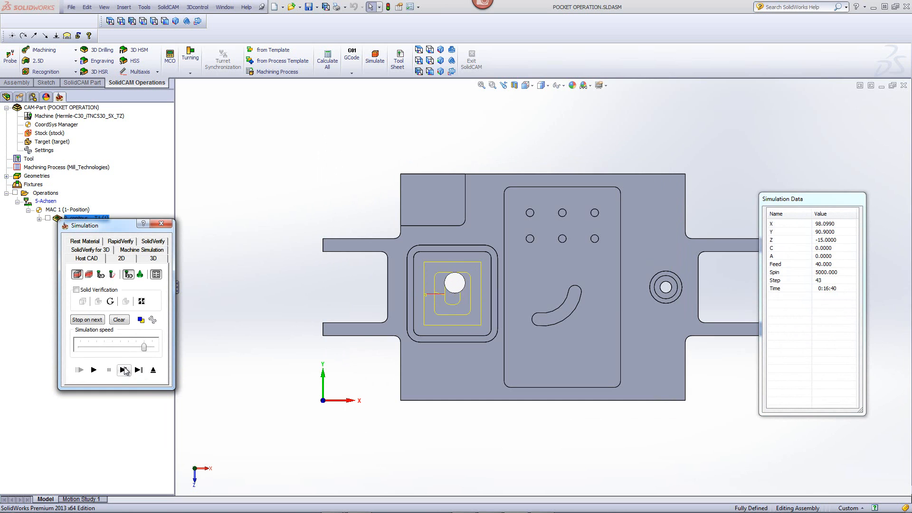
click(124, 370)
click(125, 370)
click(124, 370)
click(125, 370)
click(124, 370)
click(125, 371)
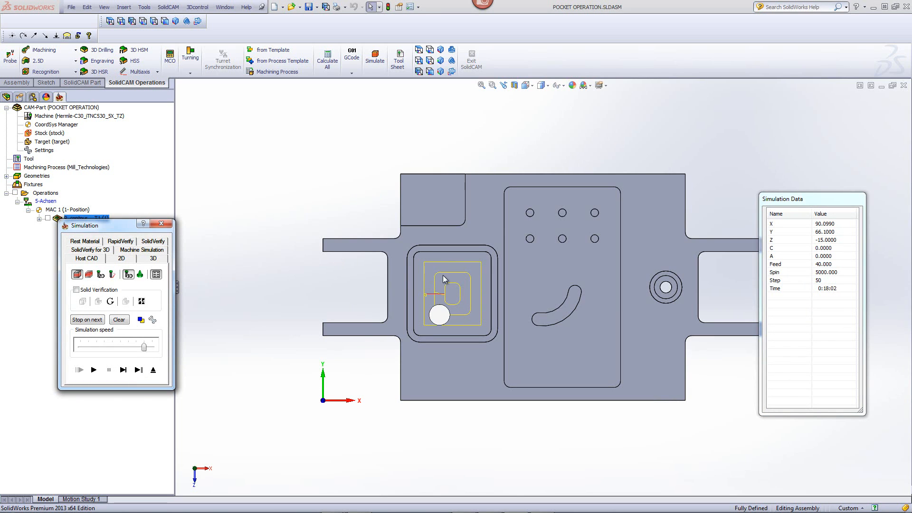
scroll(446, 283, down, 10)
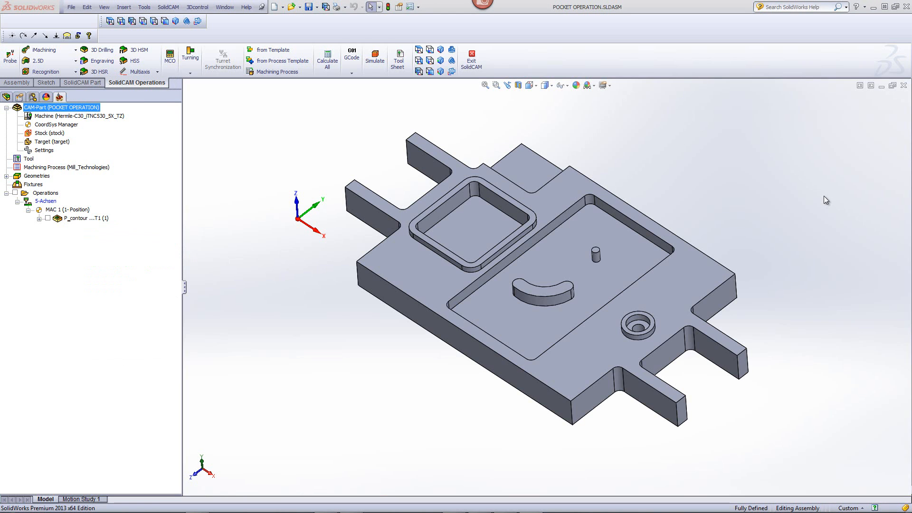
click(630, 266)
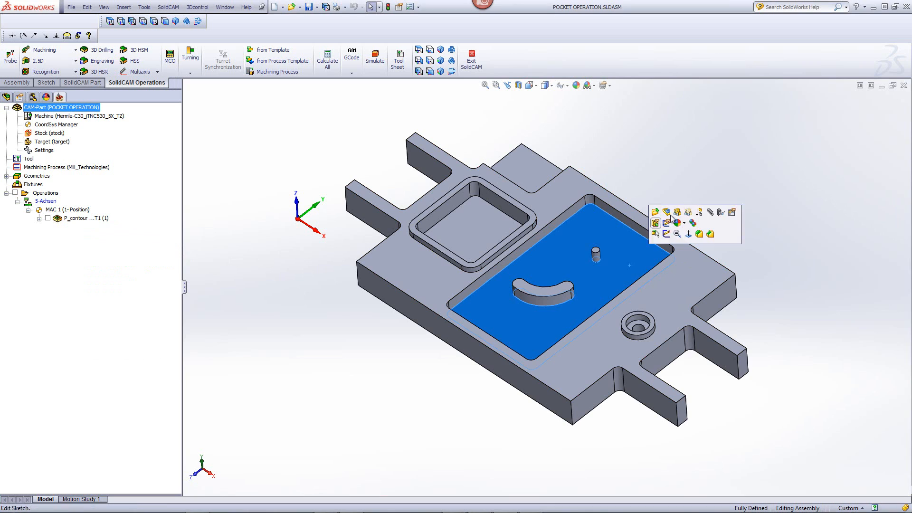
click(691, 166)
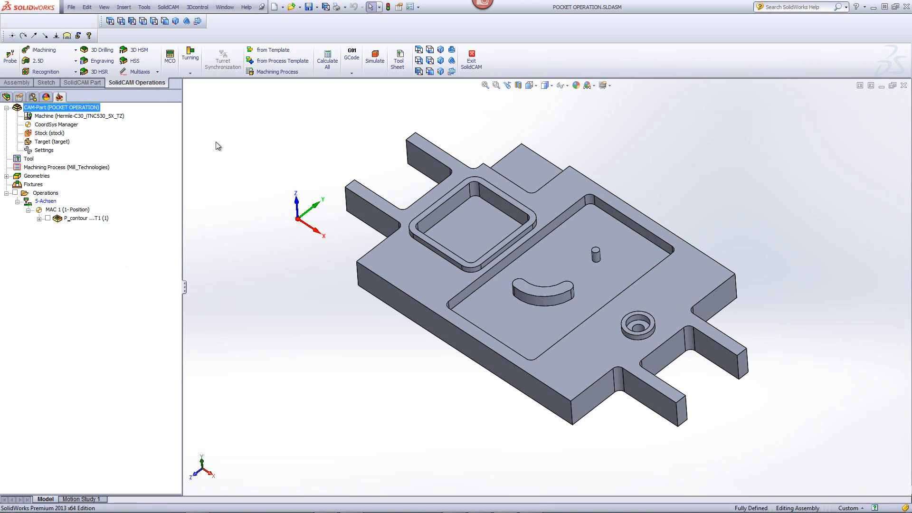
Step: Add a new pocket operation and define its geometry as chains from the large rectangular pocket's floor face, including both islands
click(52, 60)
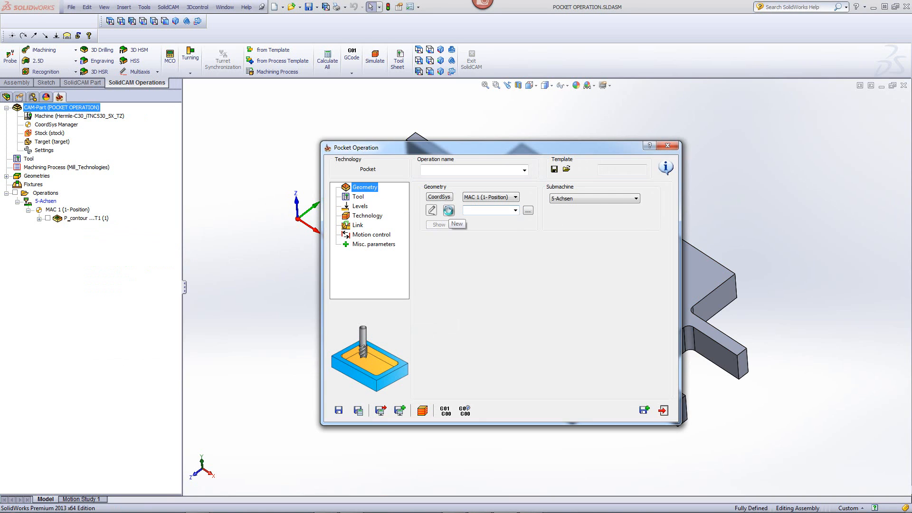
click(449, 211)
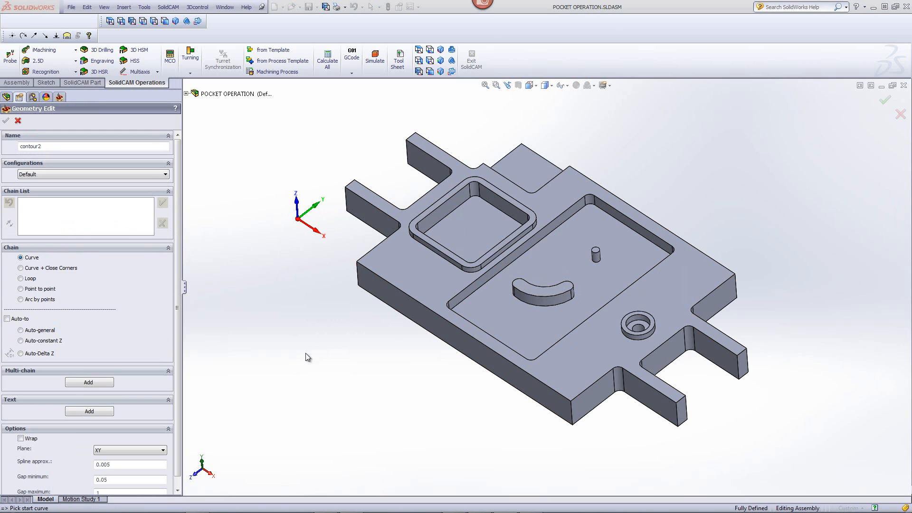
click(90, 383)
click(507, 313)
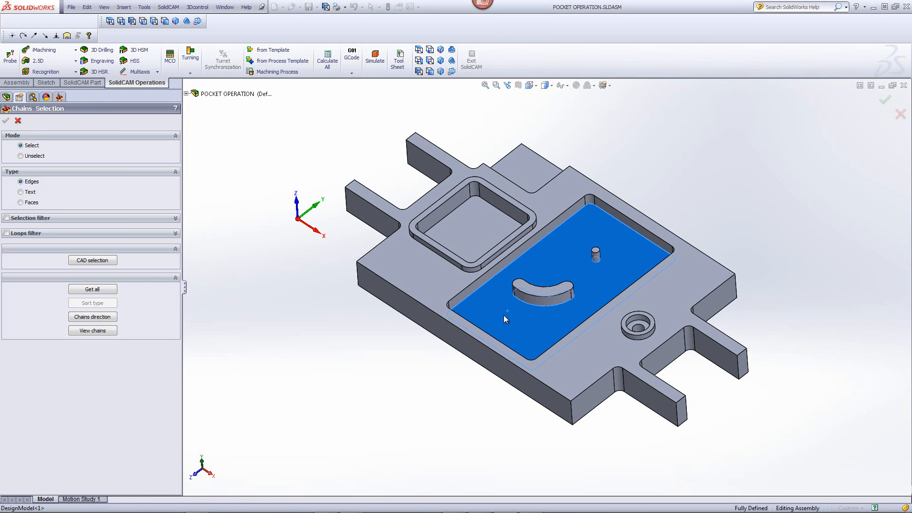
click(6, 121)
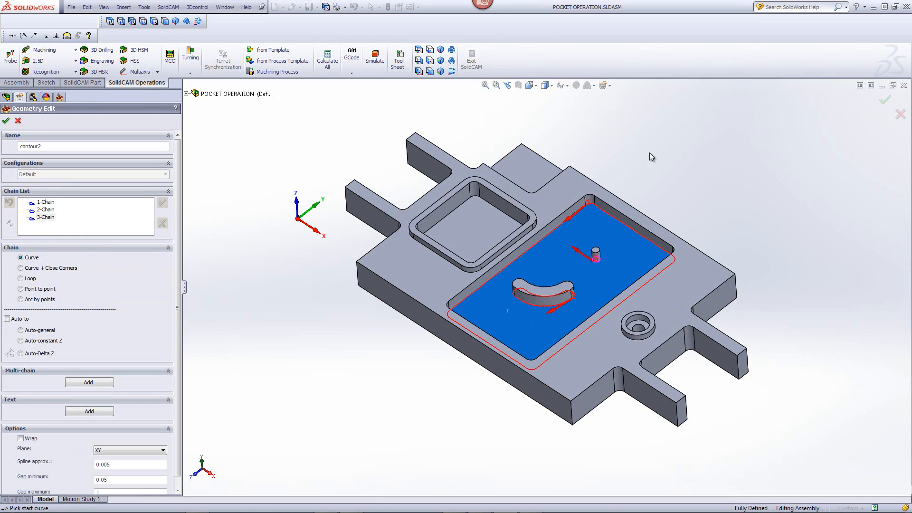
click(418, 49)
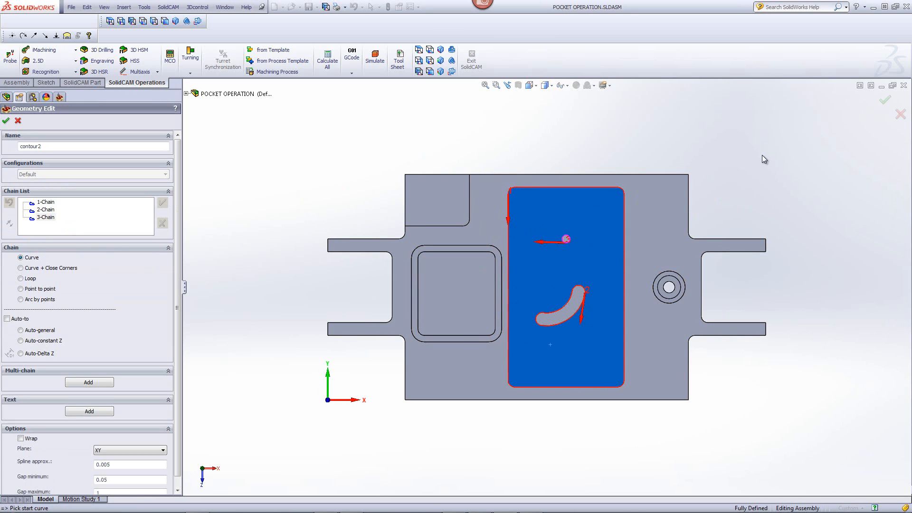
click(7, 123)
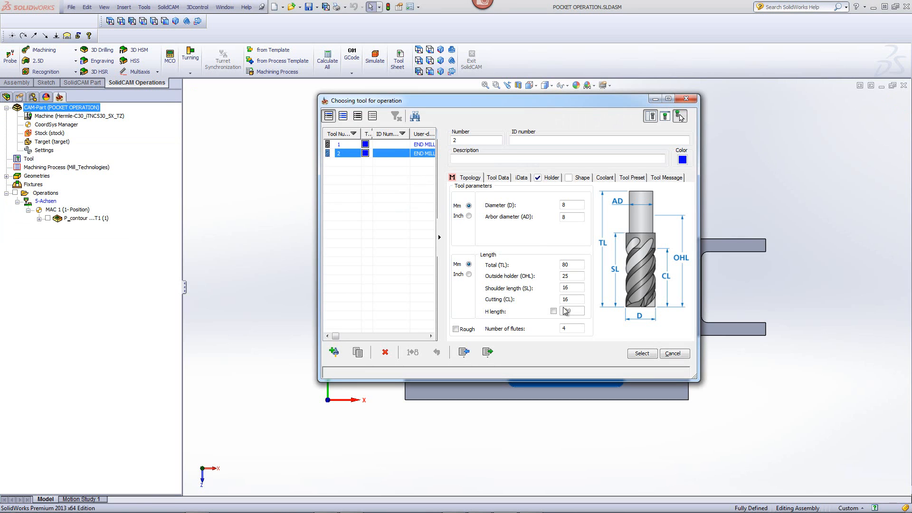
Step: Assign the 8 mm end mill, tool 2, and pick the pocket depth from the large rectangular pocket's floor
click(642, 354)
click(360, 206)
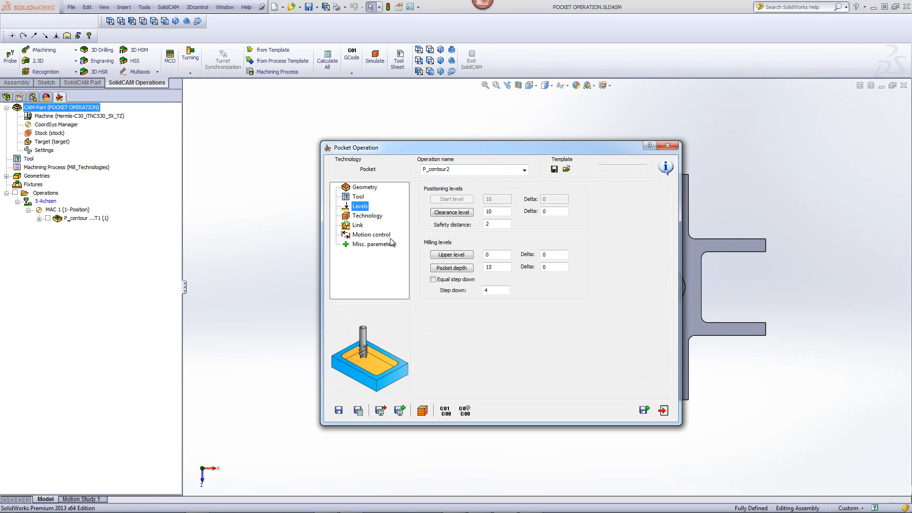
click(444, 269)
click(539, 269)
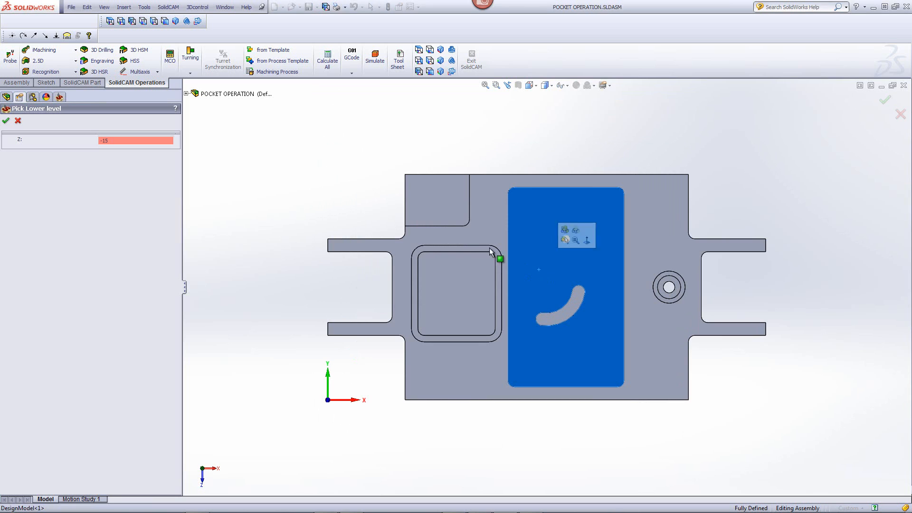
click(5, 121)
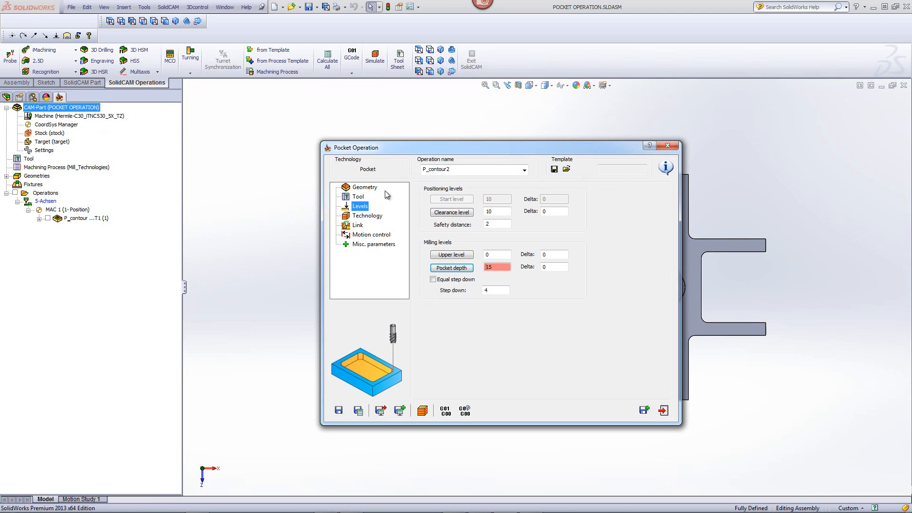
Step: Calculate the large pocket's operation with the Contour technology and Exit material and Connect islands off, and open its toolpath simulation
click(362, 218)
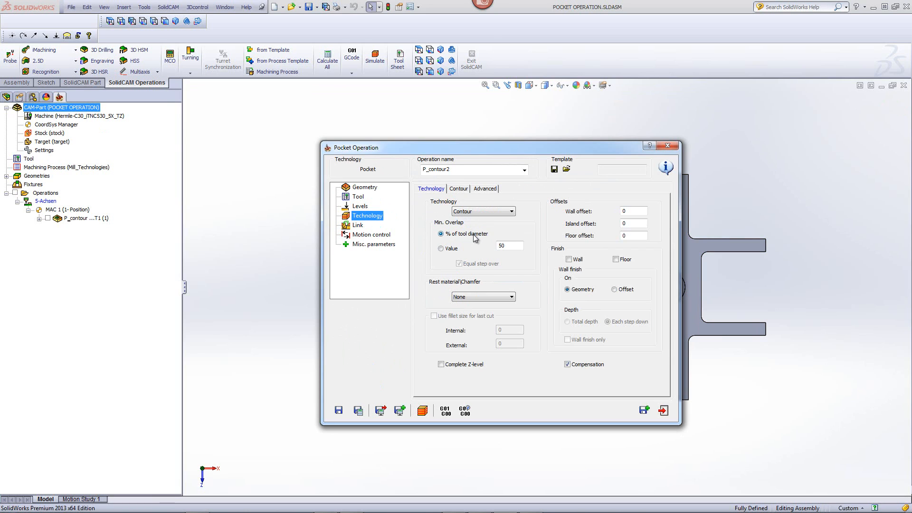
click(460, 189)
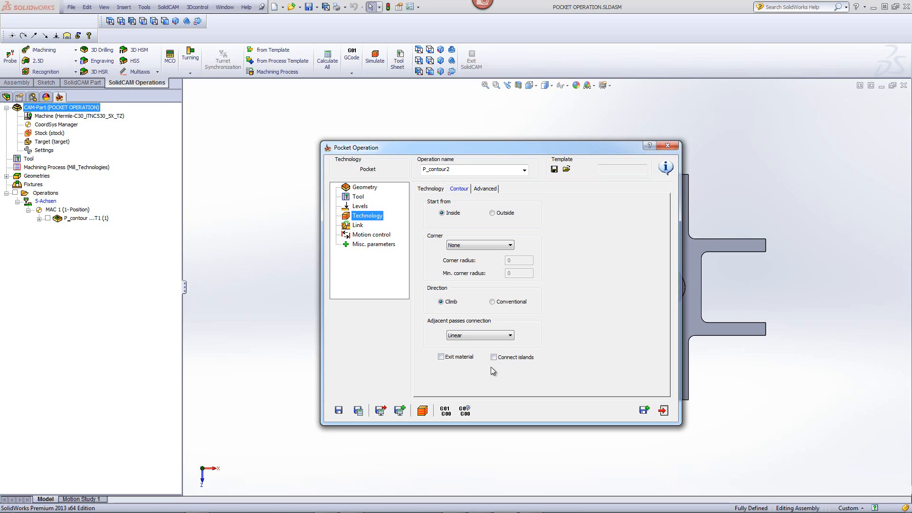
click(421, 412)
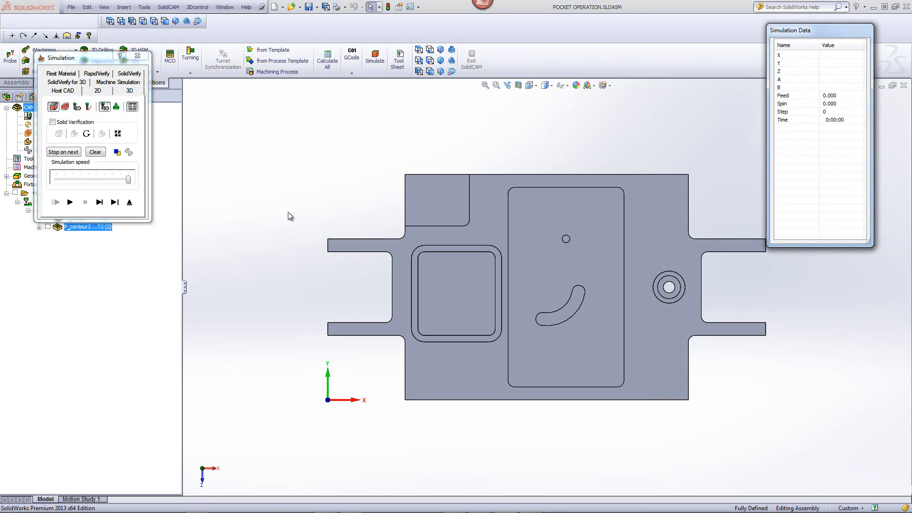
click(545, 155)
key(f)
Step: Step through the toolpath simulation to examine how the first-level passes are connected around both islands, and close the simulation
click(102, 203)
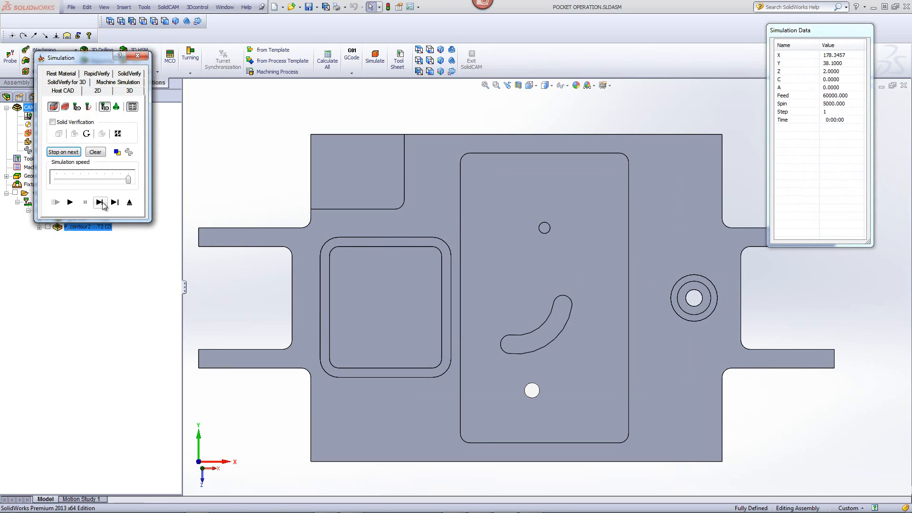
click(102, 203)
click(103, 203)
click(103, 203)
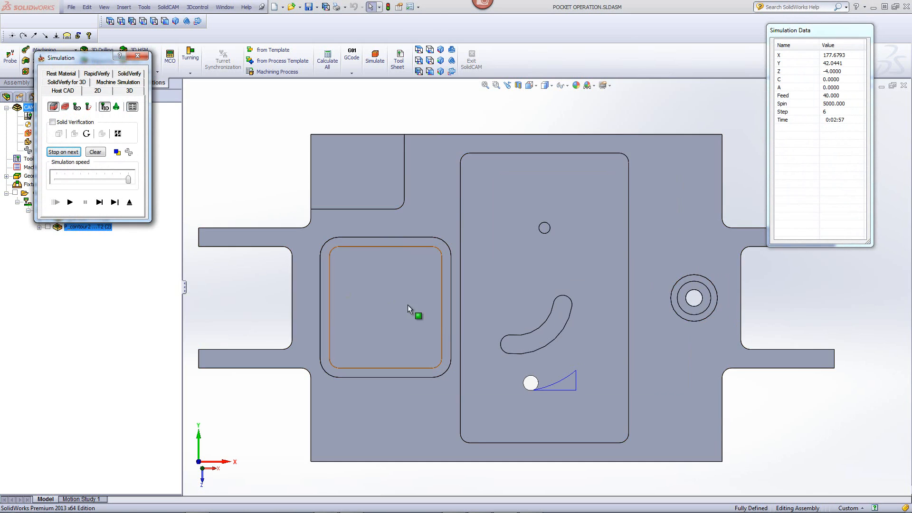
click(99, 202)
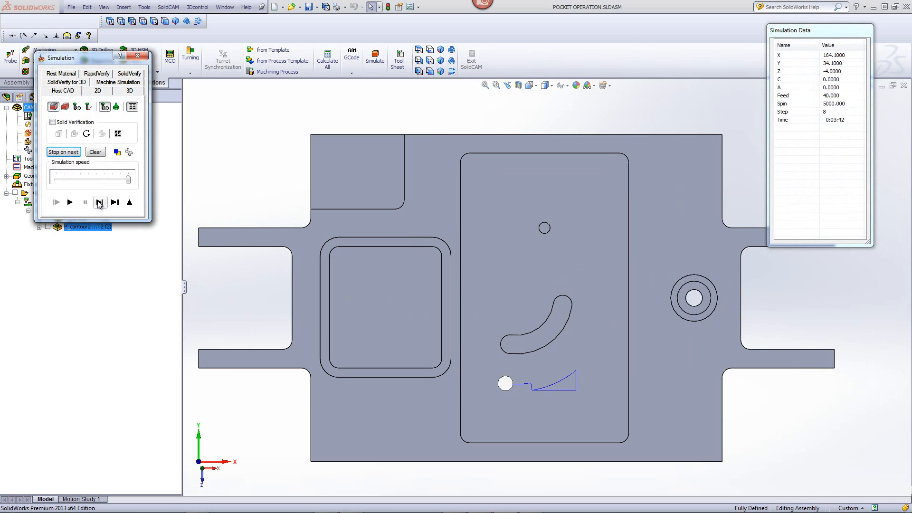
click(99, 202)
click(100, 203)
click(100, 203)
click(101, 203)
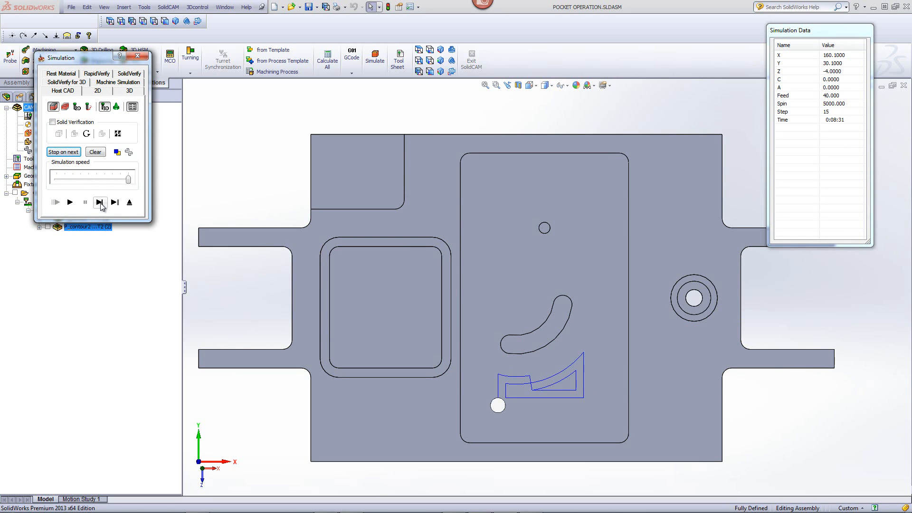
click(102, 204)
click(103, 205)
click(104, 207)
click(104, 207)
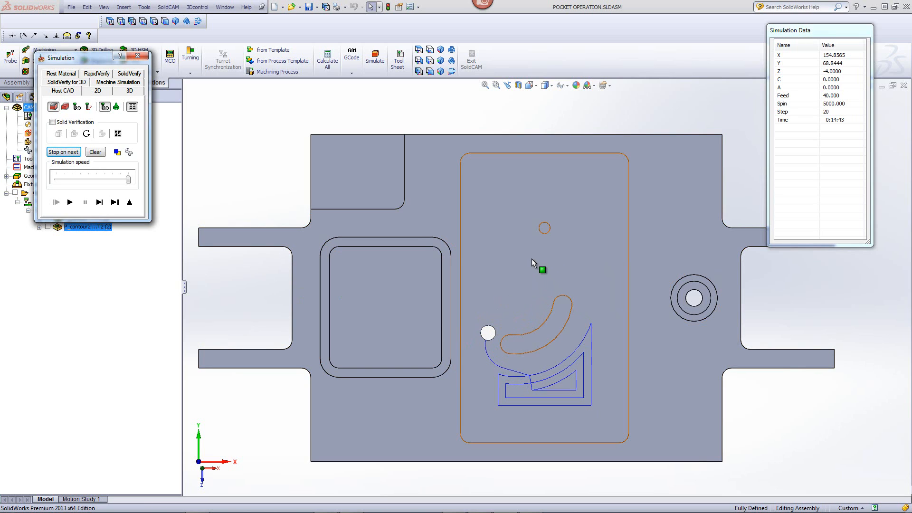
click(100, 204)
click(100, 201)
click(101, 202)
click(101, 202)
click(102, 202)
click(101, 202)
click(102, 203)
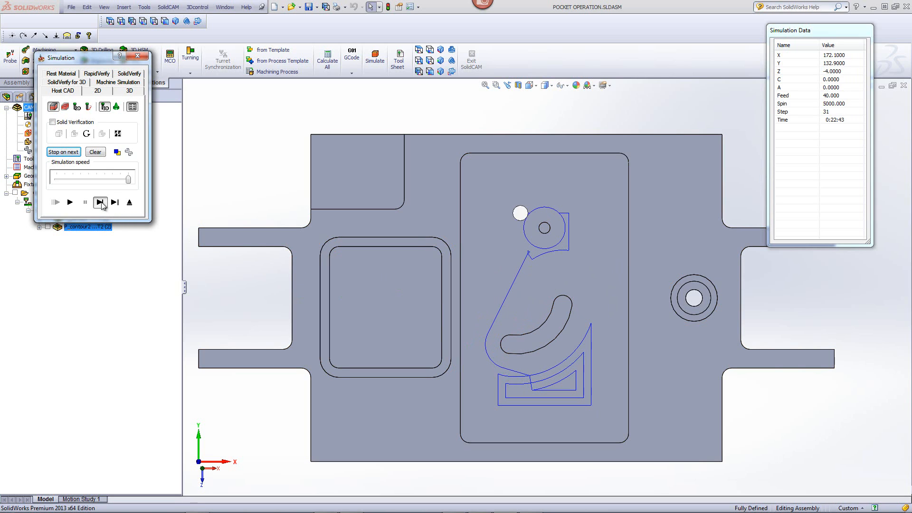
click(102, 203)
click(103, 203)
click(103, 203)
click(104, 203)
click(104, 204)
click(105, 204)
click(105, 204)
click(105, 205)
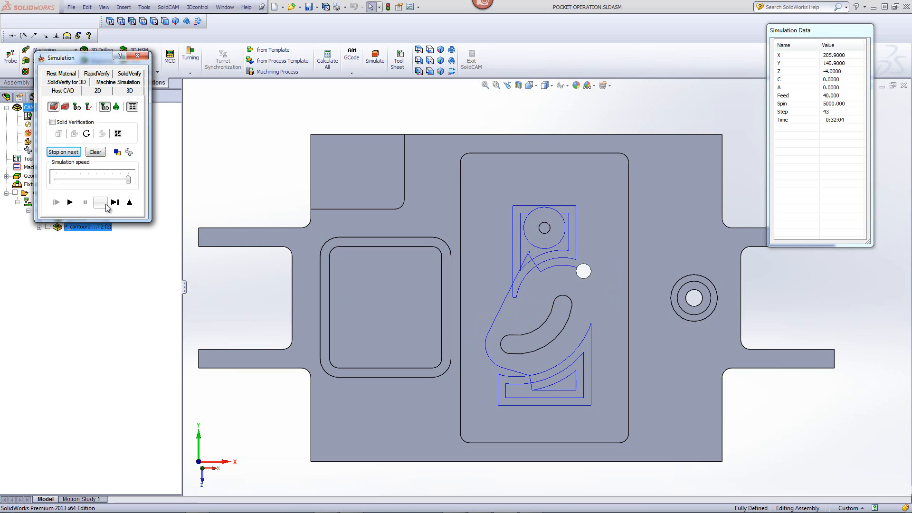
click(106, 205)
click(106, 204)
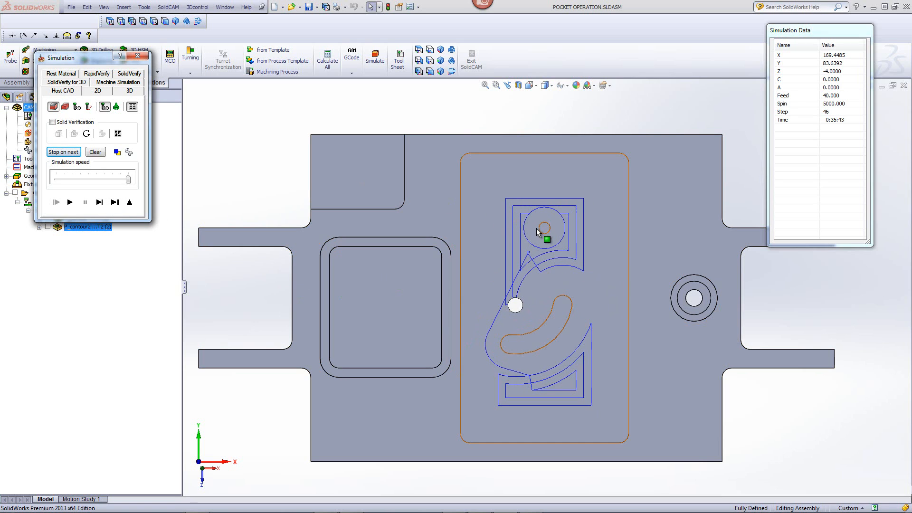
click(101, 204)
click(101, 204)
click(102, 205)
click(102, 206)
click(101, 203)
click(101, 203)
click(101, 202)
click(102, 203)
click(101, 203)
click(101, 203)
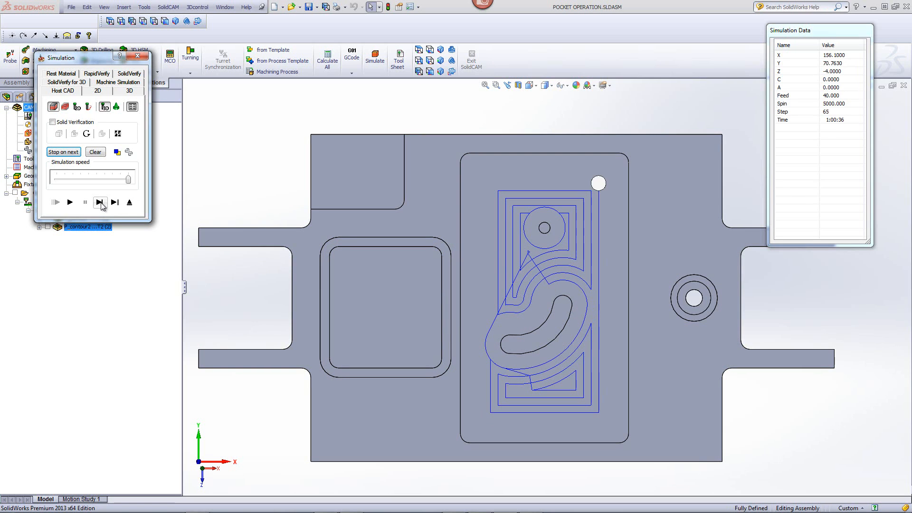
click(101, 202)
click(101, 203)
click(101, 203)
click(101, 203)
click(101, 203)
click(102, 203)
click(101, 203)
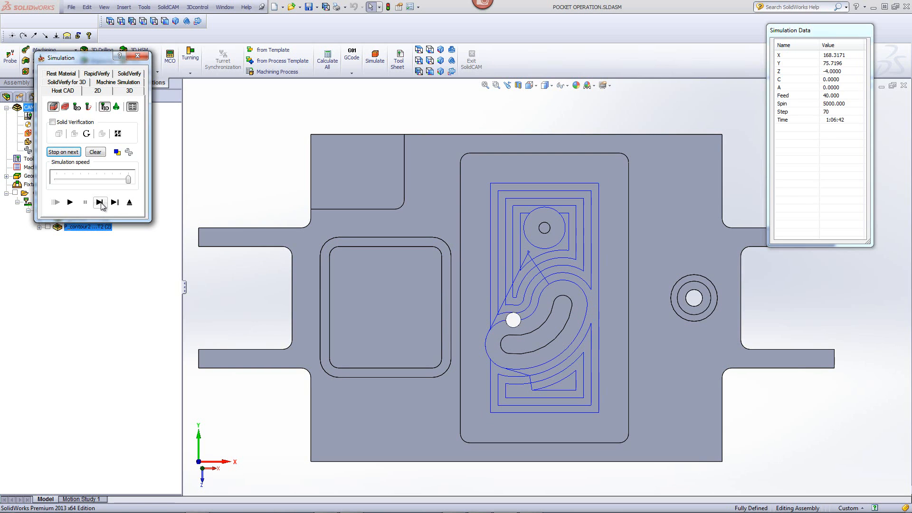
click(101, 203)
click(99, 203)
click(99, 203)
click(100, 203)
click(99, 203)
click(99, 203)
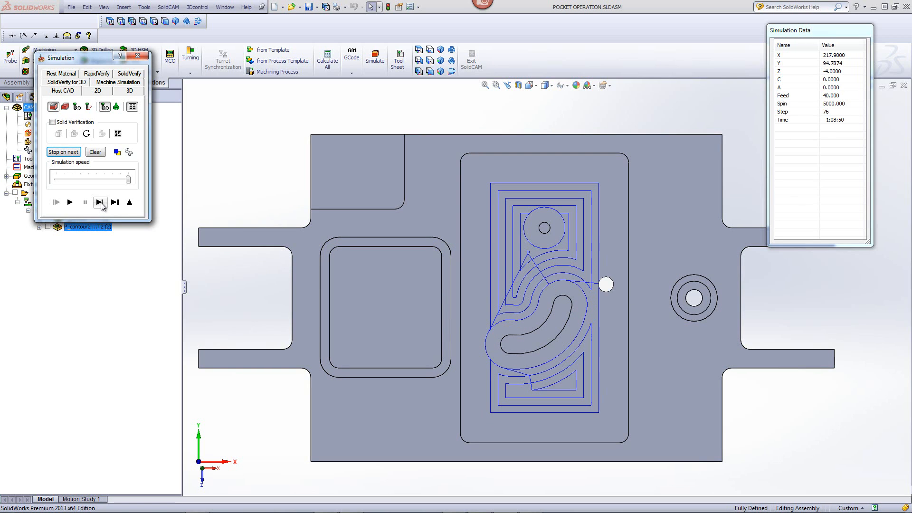
click(99, 203)
click(99, 203)
click(100, 203)
click(100, 203)
click(100, 203)
click(100, 203)
click(100, 203)
click(100, 203)
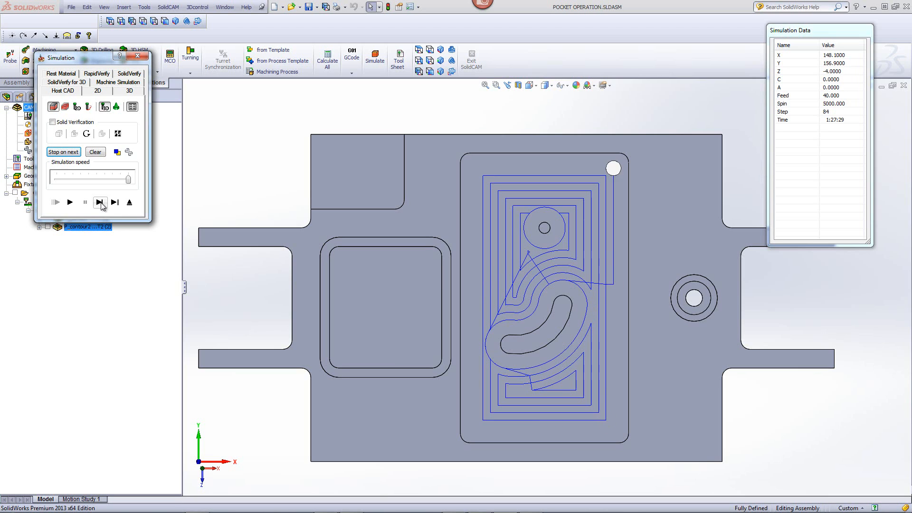
click(99, 203)
click(100, 203)
click(99, 203)
click(100, 203)
click(100, 203)
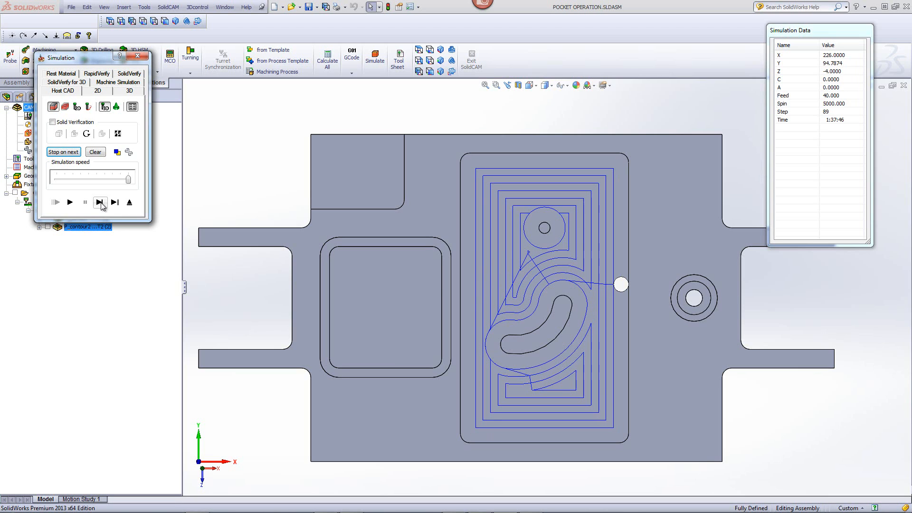
click(100, 203)
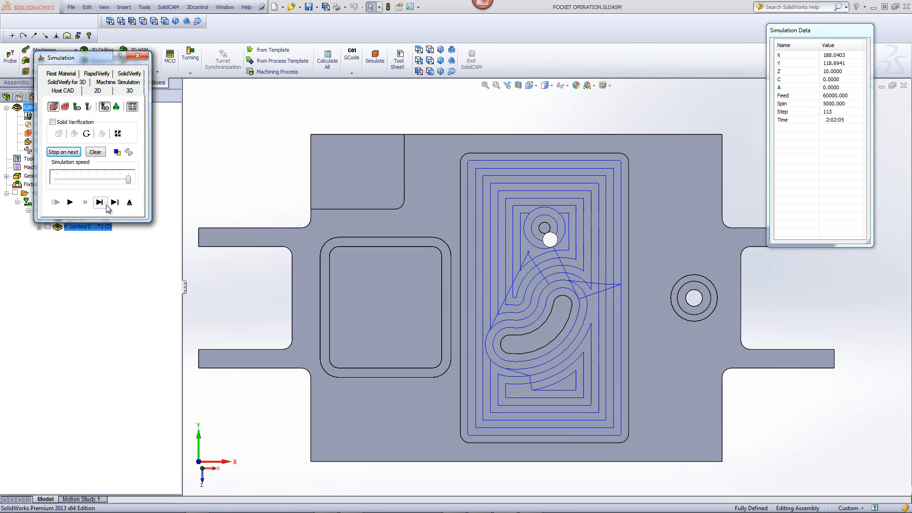
click(130, 203)
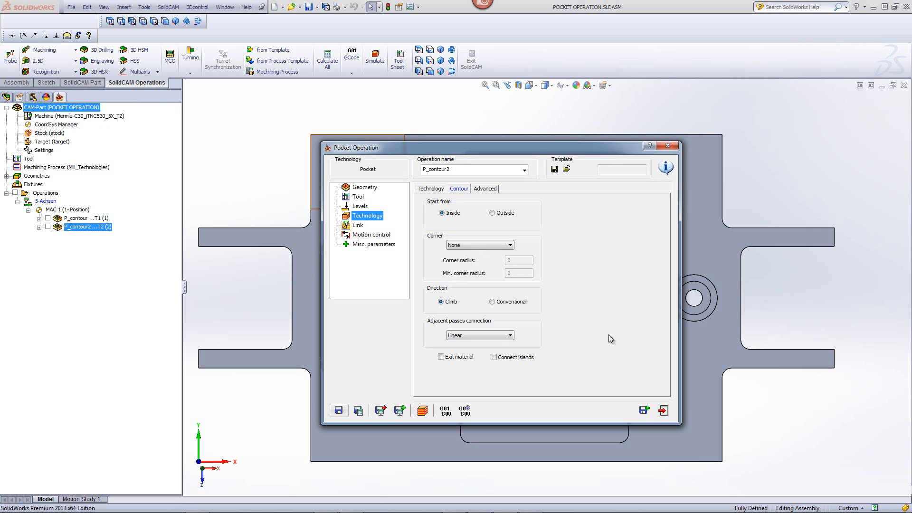
Step: Enable Exit material for the pocket operation, recalculate it and open its toolpath simulation
click(441, 358)
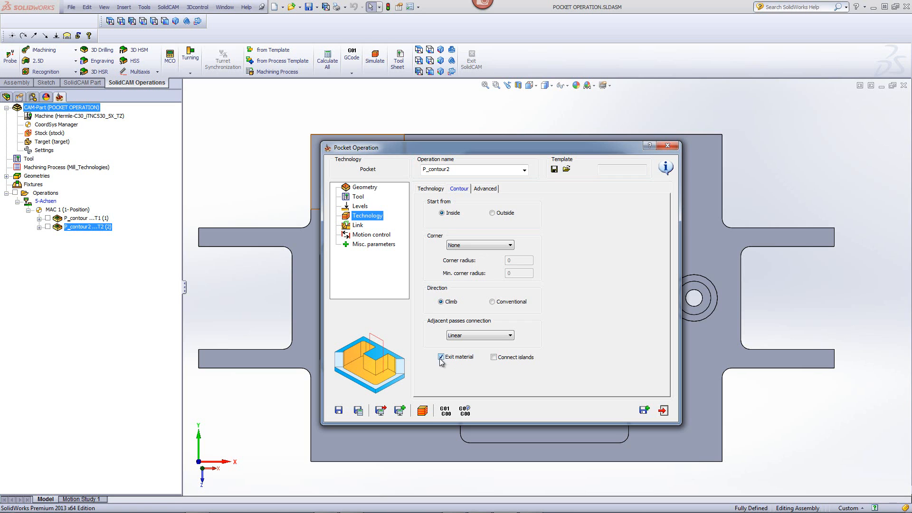
click(423, 410)
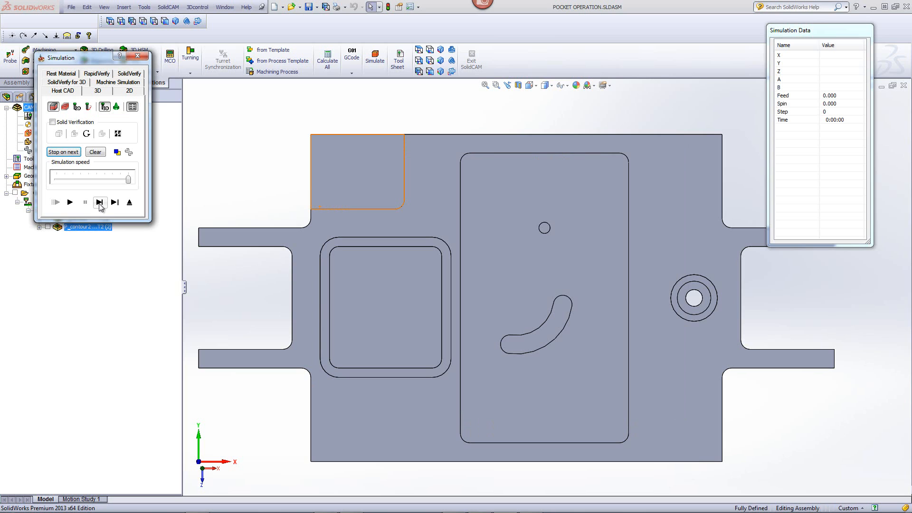
Step: Step through the simulation to examine the passes and retract moves beside the curved island at each step-down level
click(99, 202)
click(99, 202)
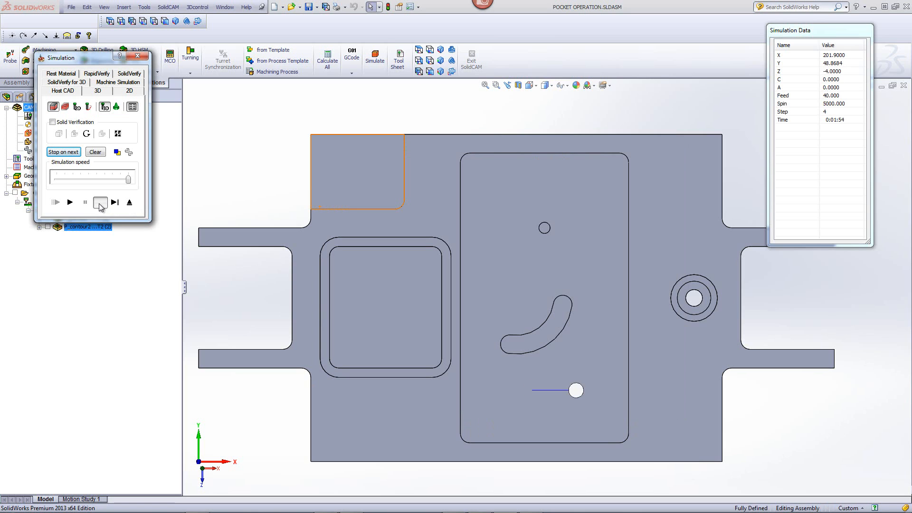
click(99, 206)
click(100, 206)
click(99, 207)
click(100, 207)
click(99, 206)
click(100, 206)
click(99, 207)
click(99, 206)
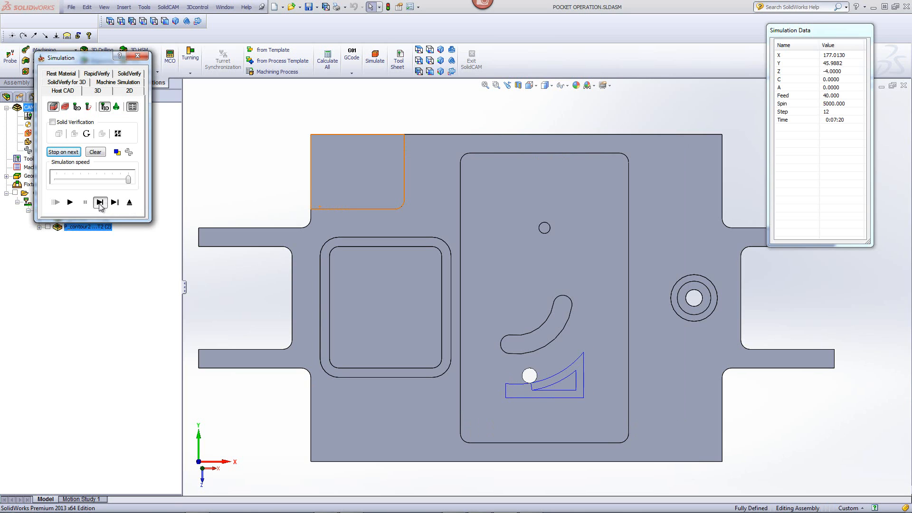
click(100, 206)
click(100, 205)
click(100, 205)
click(100, 205)
click(100, 206)
click(100, 206)
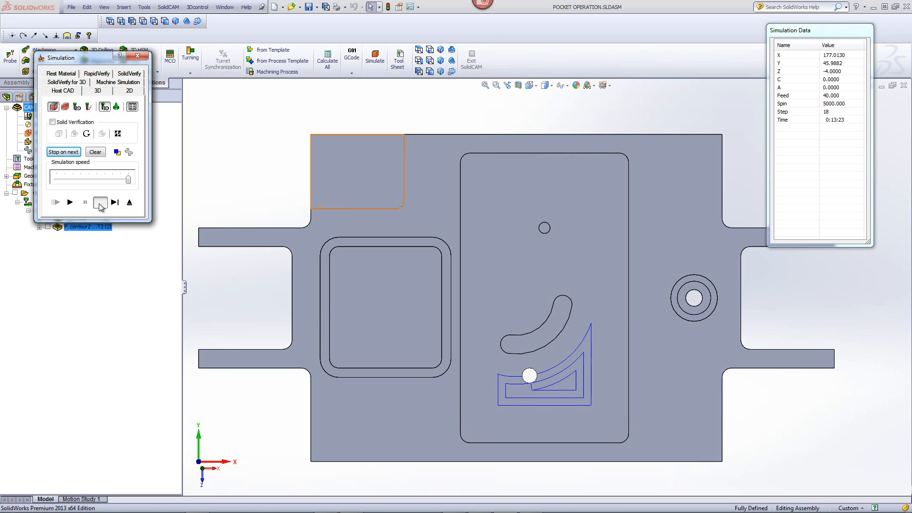
click(100, 204)
click(100, 203)
click(99, 203)
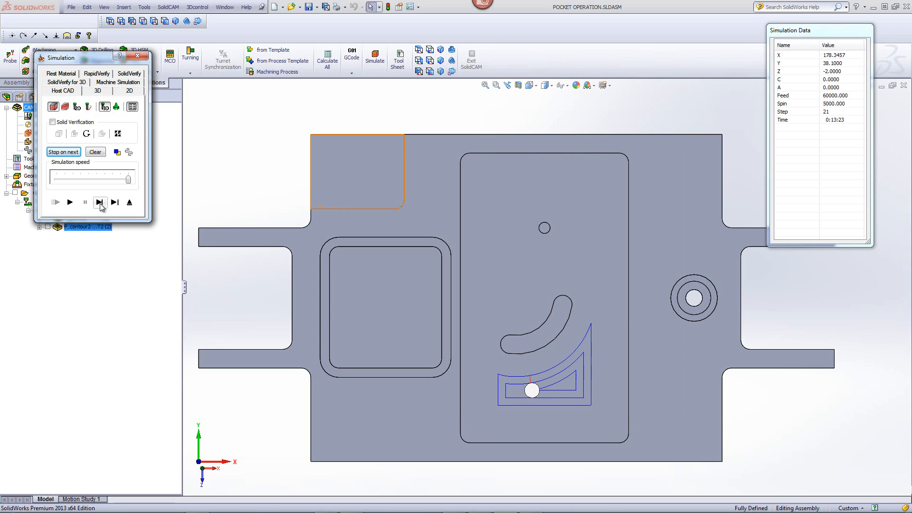
click(100, 203)
click(99, 204)
click(99, 203)
click(100, 203)
click(100, 203)
click(99, 203)
click(99, 203)
click(99, 203)
click(100, 203)
click(99, 204)
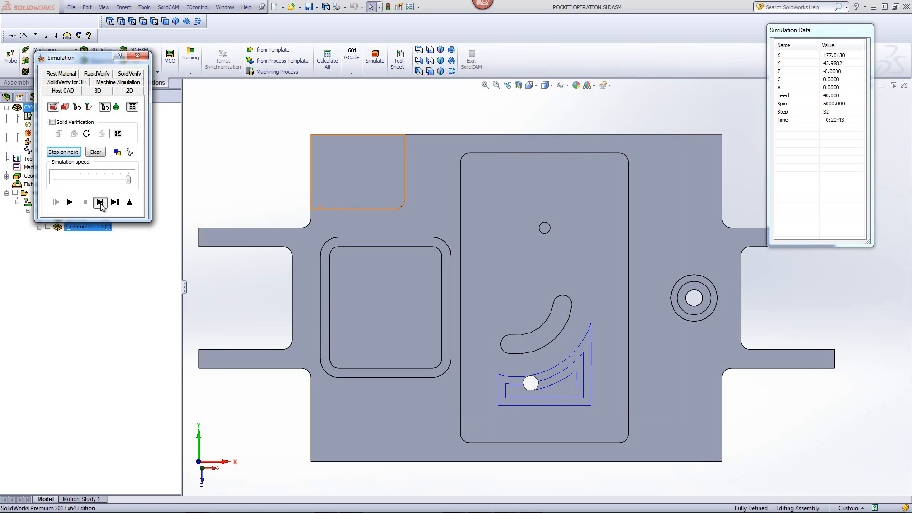
click(100, 203)
click(99, 203)
click(100, 203)
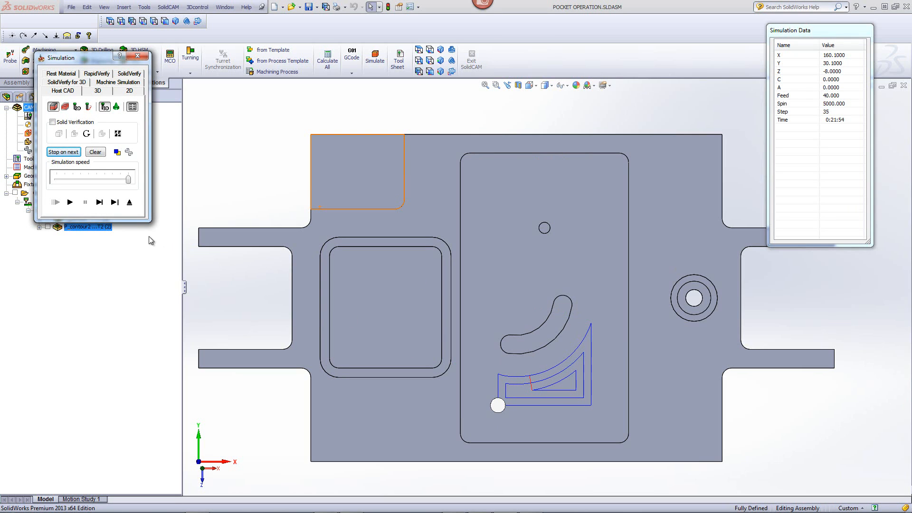
click(103, 203)
click(103, 203)
click(103, 203)
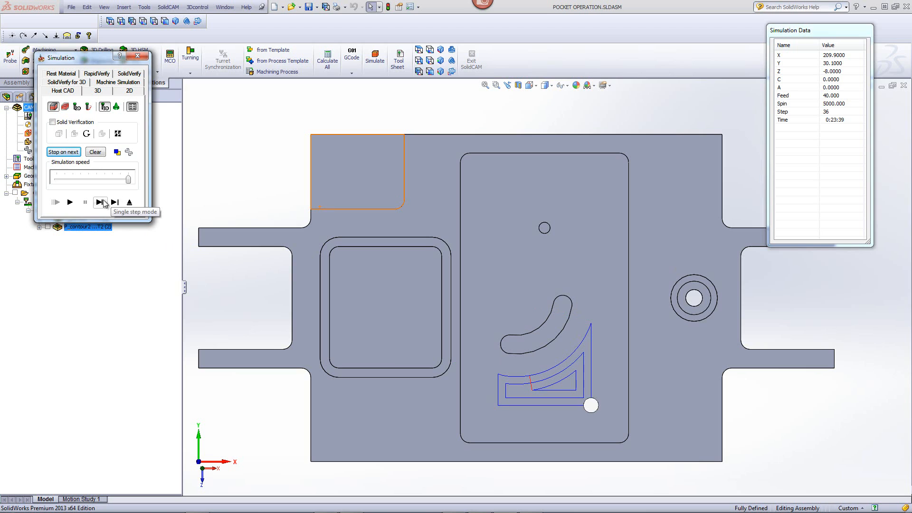
click(103, 203)
click(103, 203)
click(103, 203)
click(103, 203)
click(104, 203)
click(103, 203)
click(104, 203)
click(104, 203)
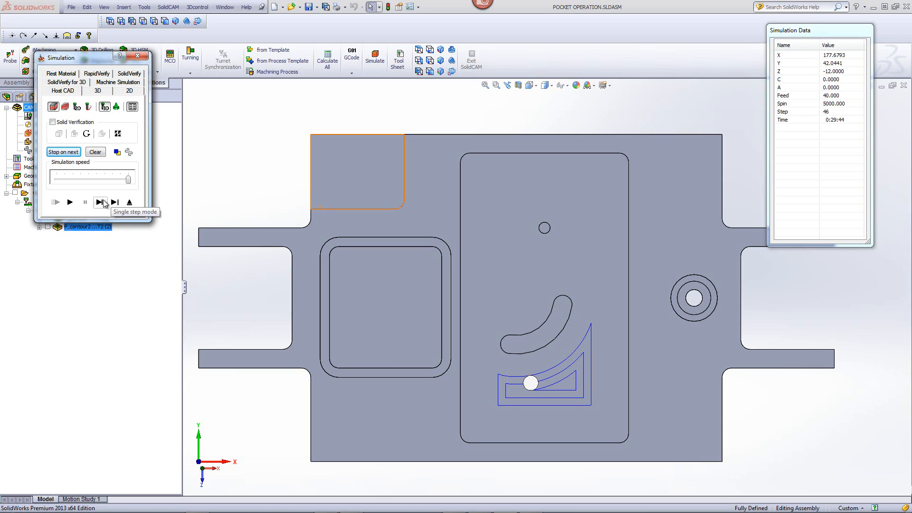
click(104, 203)
click(104, 203)
click(103, 203)
click(103, 203)
click(103, 203)
click(103, 203)
click(103, 203)
click(103, 203)
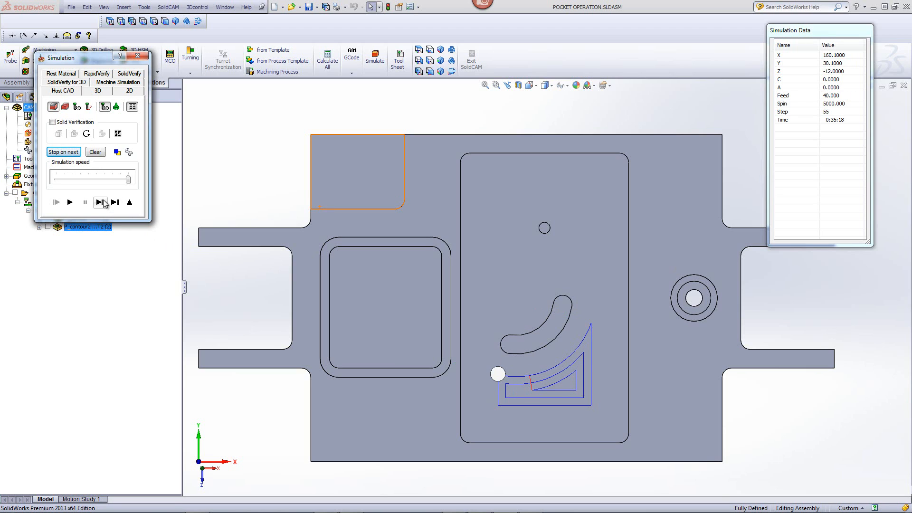
click(104, 203)
click(103, 203)
click(103, 203)
click(103, 203)
click(103, 203)
click(103, 203)
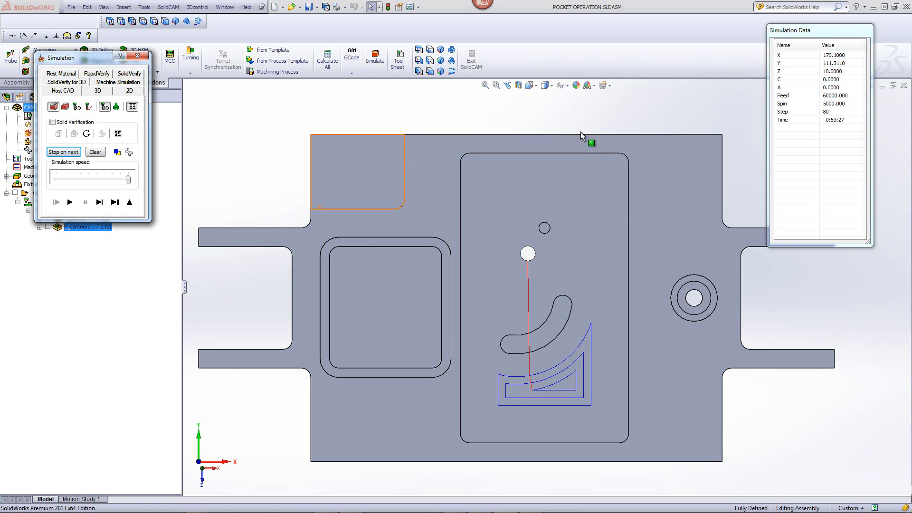
Step: Examine the retract moves and passes near the round island in an angled 3D view, run the simulation through, and close it
click(580, 164)
middle_drag(581, 164, 467, 295)
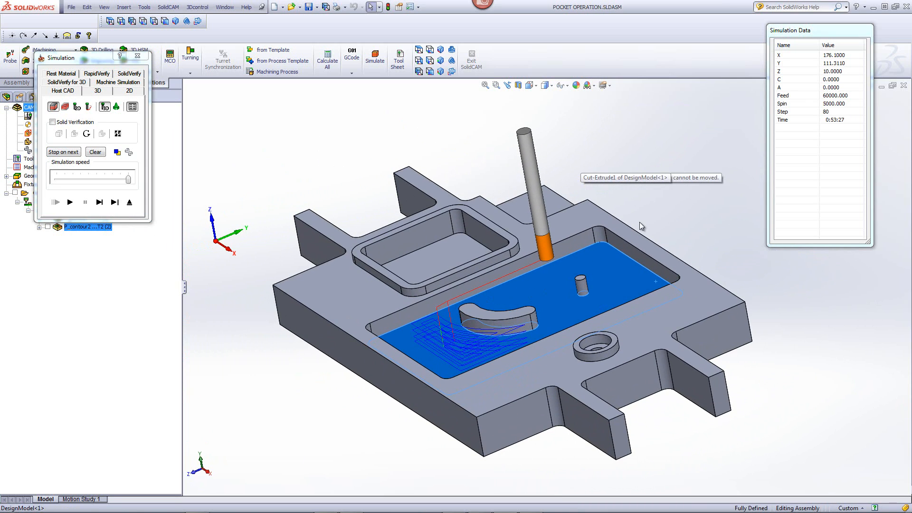
click(645, 164)
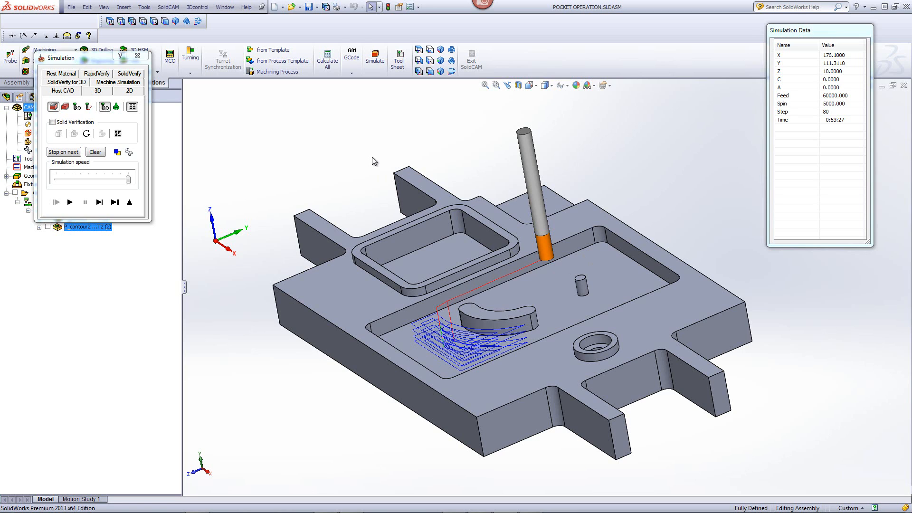
click(100, 203)
click(100, 204)
click(100, 204)
click(101, 203)
click(101, 203)
click(101, 204)
click(102, 204)
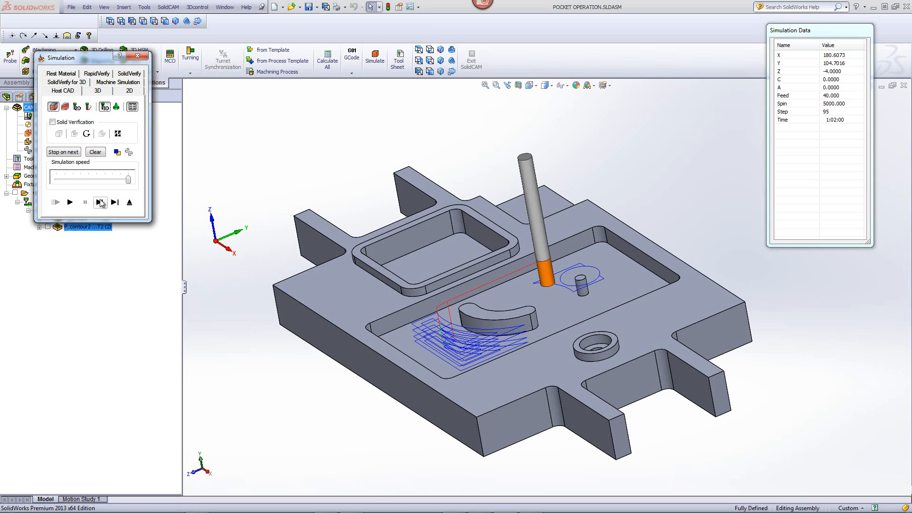
click(103, 204)
click(103, 205)
click(70, 202)
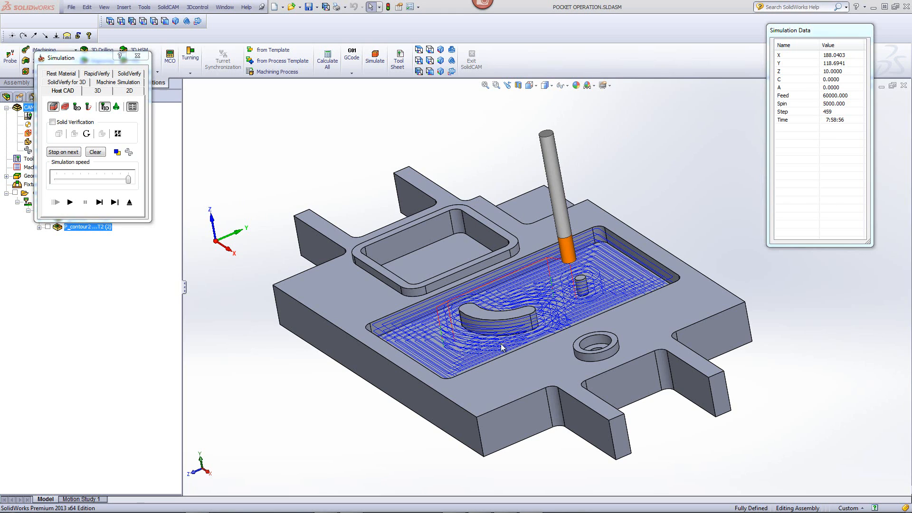
click(135, 202)
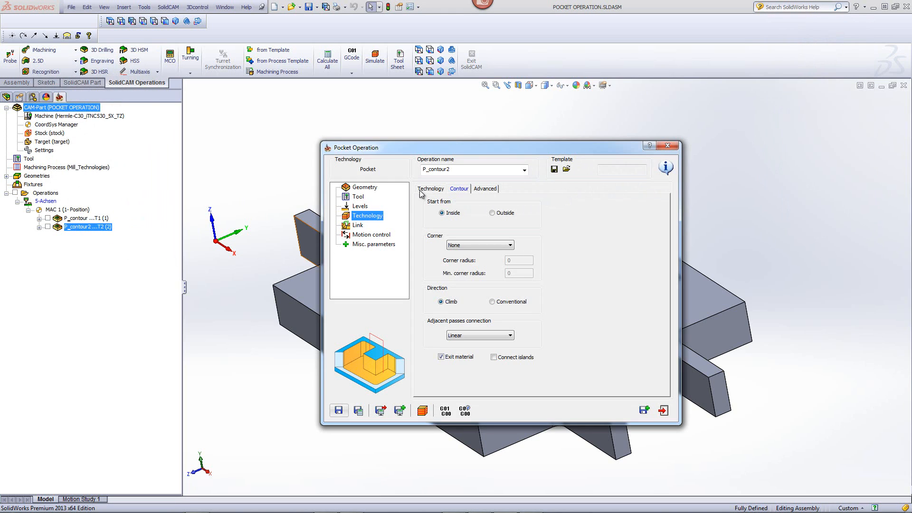
Step: Enable Complete Z-level and Connect islands for the pocket operation P_contour2
click(421, 190)
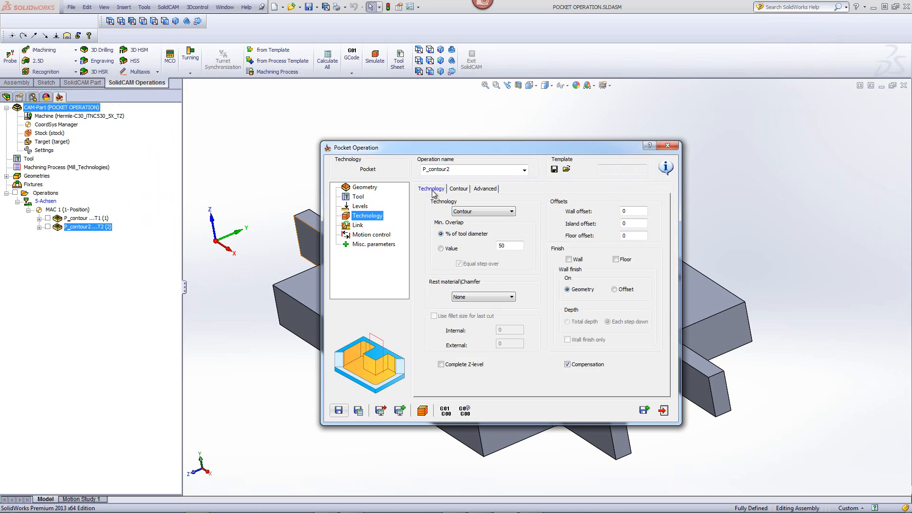
click(441, 365)
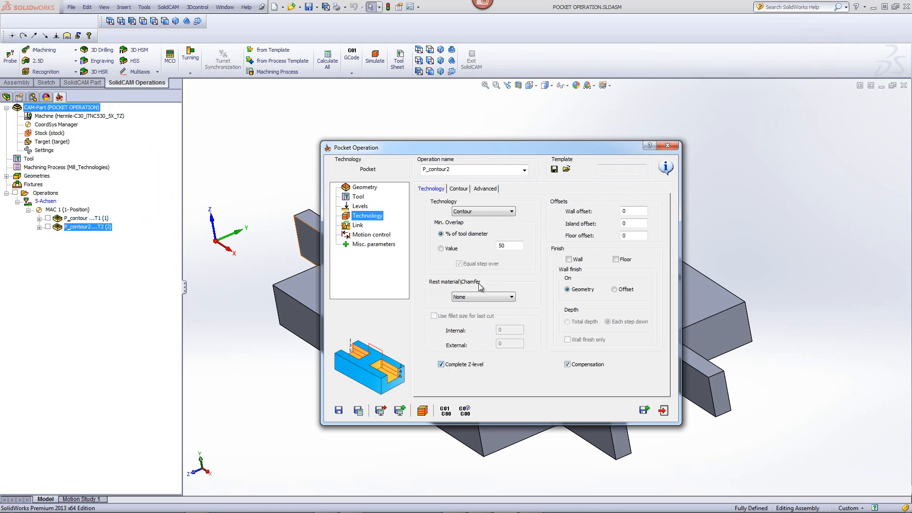
click(458, 190)
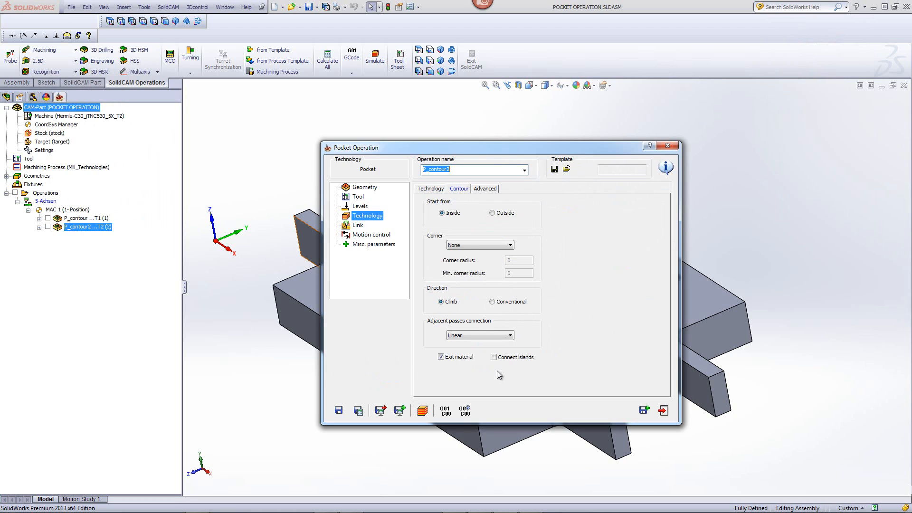
click(494, 357)
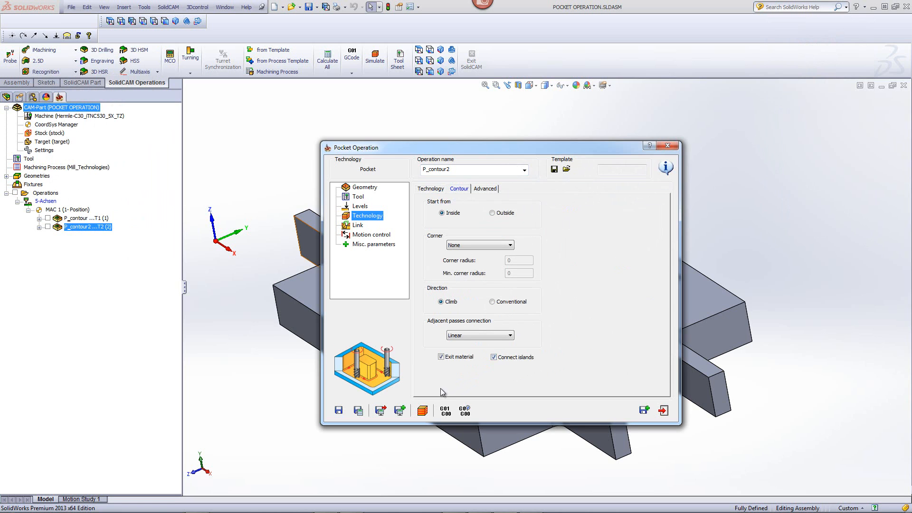
Step: Recalculate the pocket operation and start stepping through its toolpath simulation in a top view
click(421, 412)
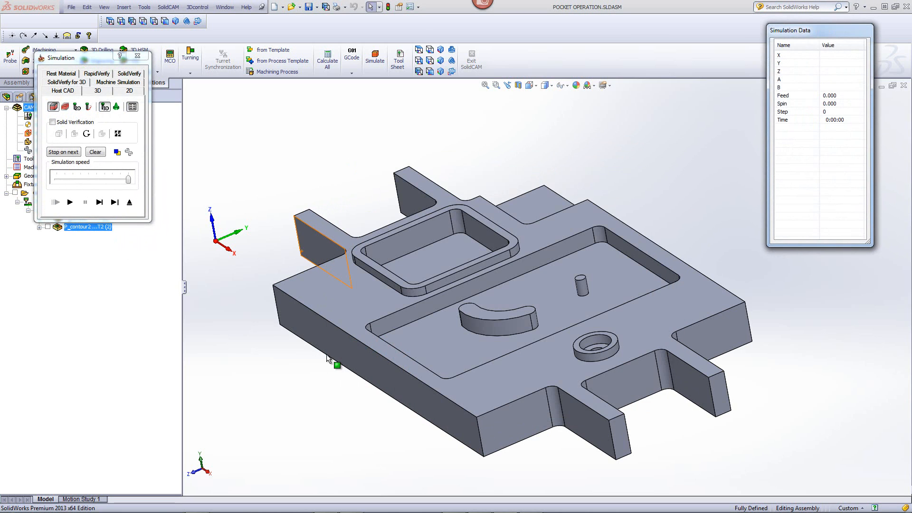
click(418, 51)
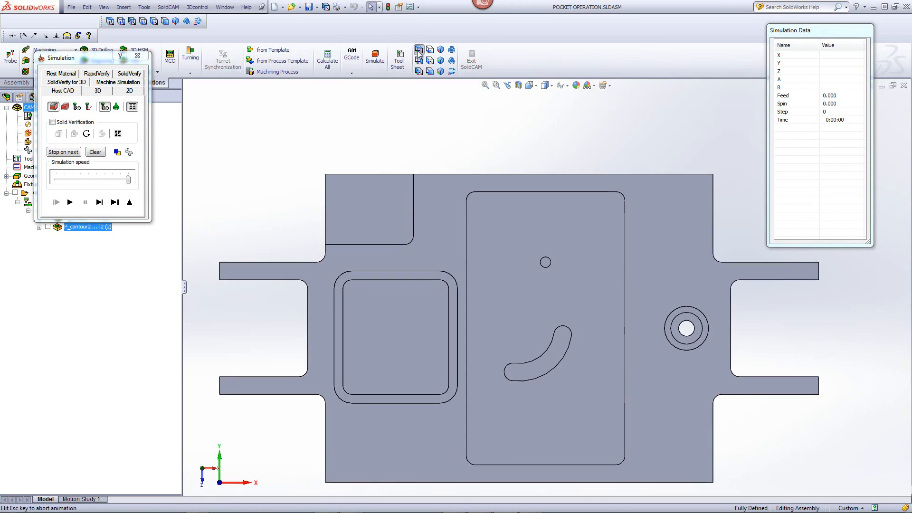
click(99, 202)
click(99, 202)
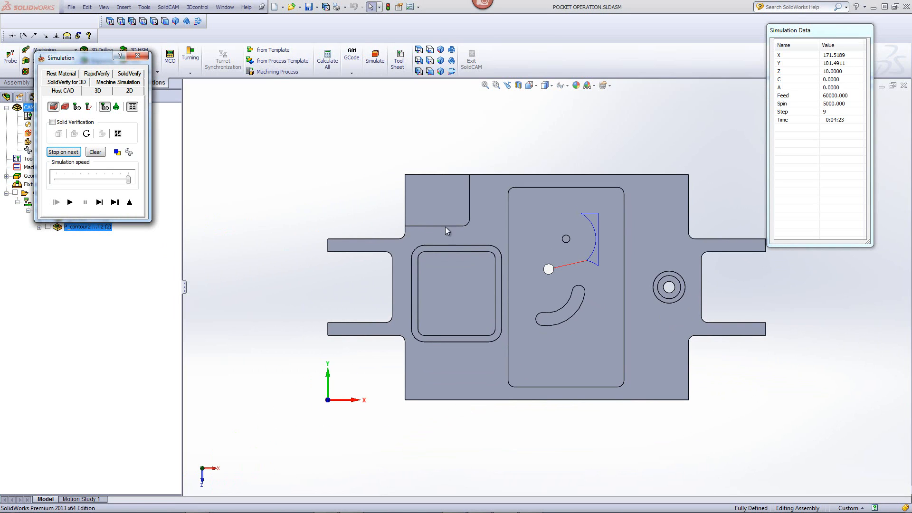
Step: Step through the simulation to examine the passes around the round island and the move to the pocket's opposite end
click(99, 202)
click(101, 205)
click(101, 205)
click(101, 205)
click(101, 205)
click(101, 204)
click(101, 205)
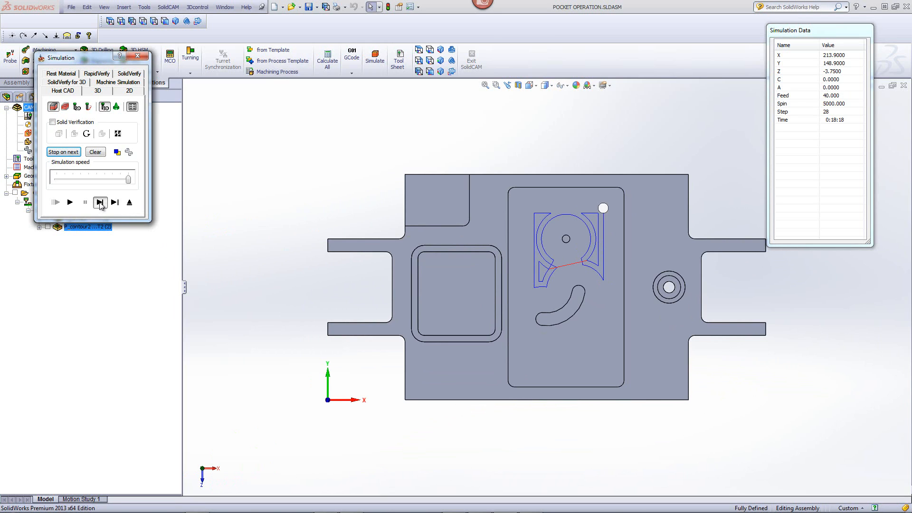
click(101, 205)
click(101, 205)
click(102, 205)
click(101, 204)
click(102, 204)
click(102, 205)
click(102, 204)
click(103, 204)
click(104, 204)
click(105, 204)
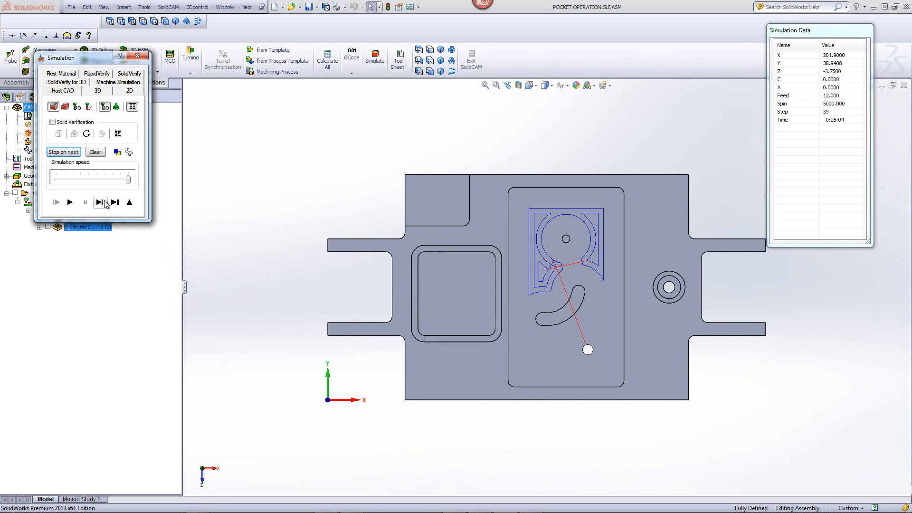
Step: Step through the first-level passes around the curved island to examine how they connect with the round island and exit toward the pocket wall
click(105, 205)
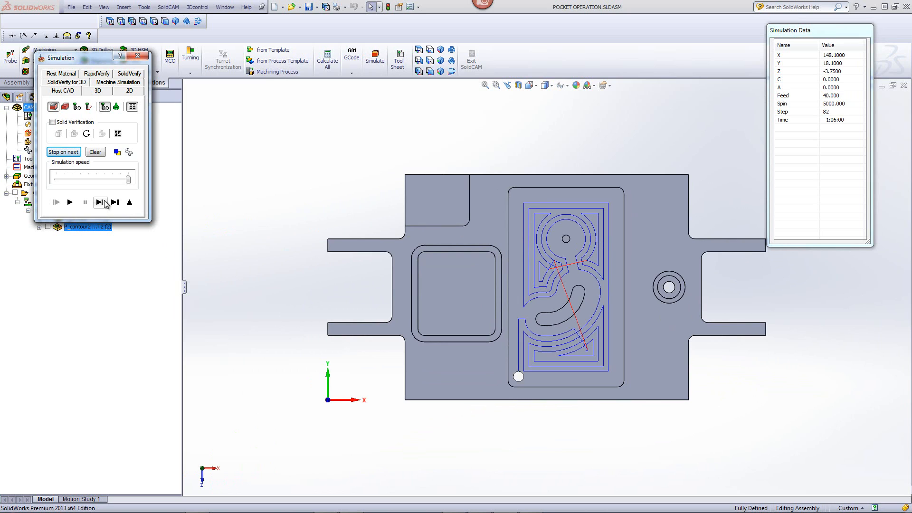
click(104, 204)
click(105, 204)
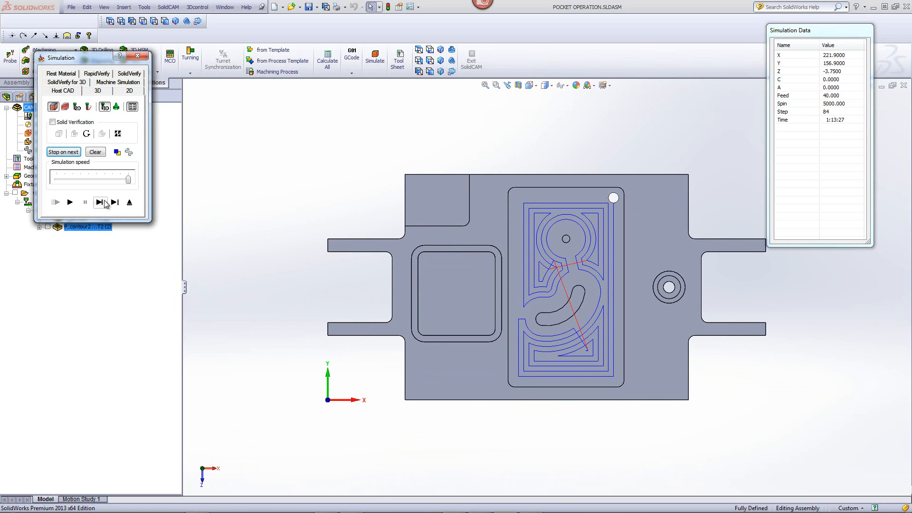
click(105, 204)
click(104, 205)
click(105, 204)
click(105, 205)
click(105, 204)
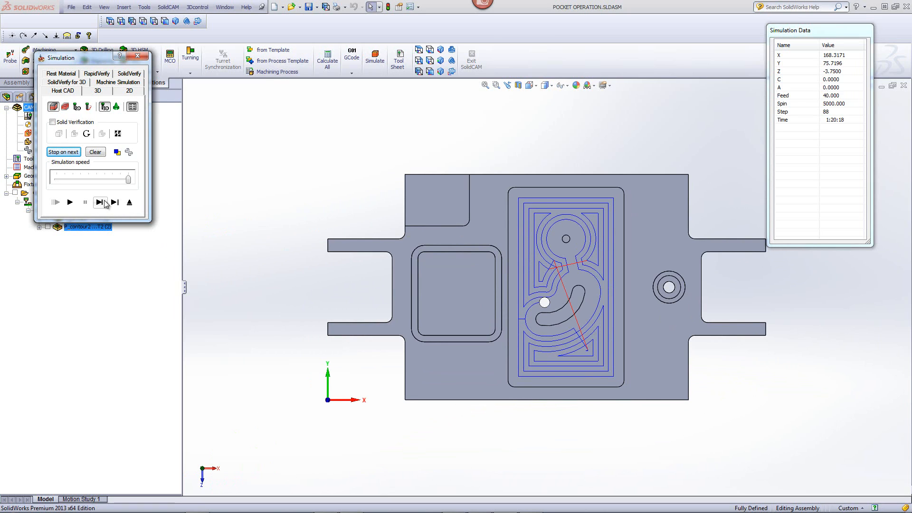
click(105, 204)
click(104, 204)
click(105, 204)
click(105, 204)
click(105, 204)
click(104, 205)
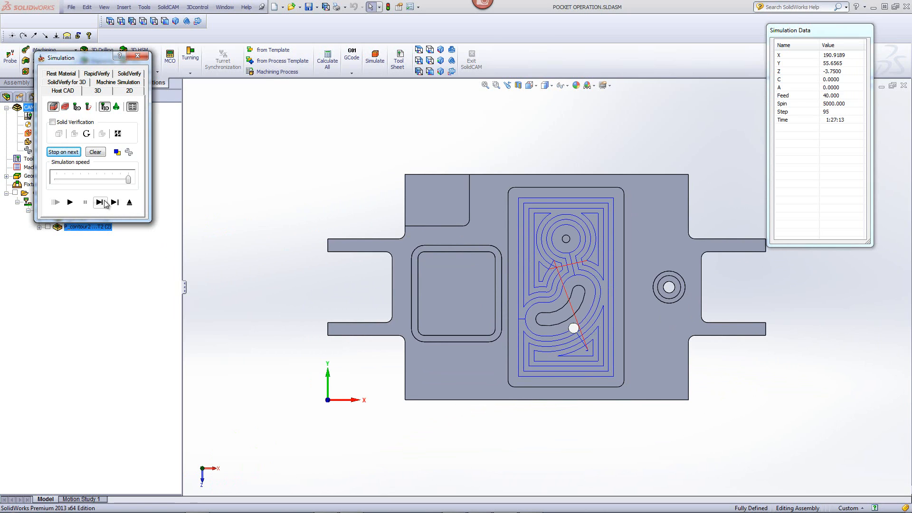
click(105, 205)
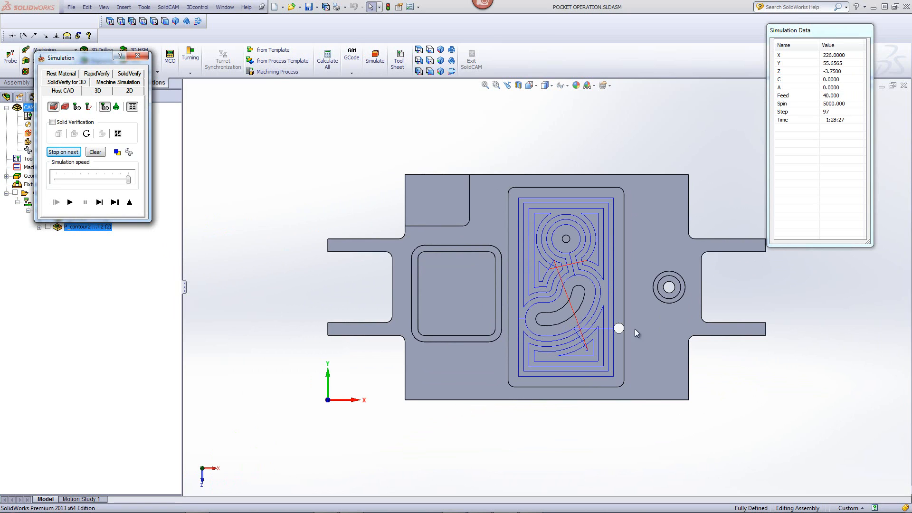
Step: Step through the outermost pass along the pocket walls and the approach to the innermost pass at the curved island
click(99, 203)
click(99, 203)
click(99, 203)
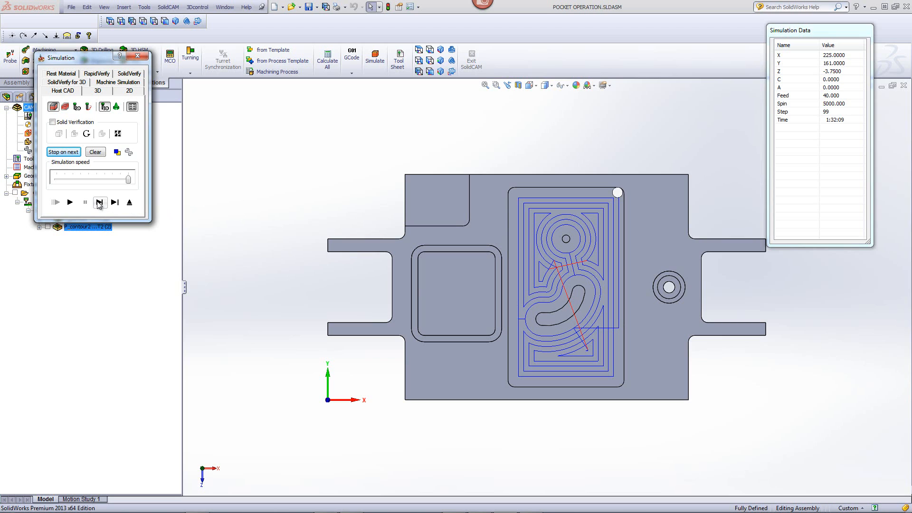
click(99, 203)
click(99, 203)
click(99, 203)
click(99, 206)
click(99, 206)
click(99, 205)
click(99, 206)
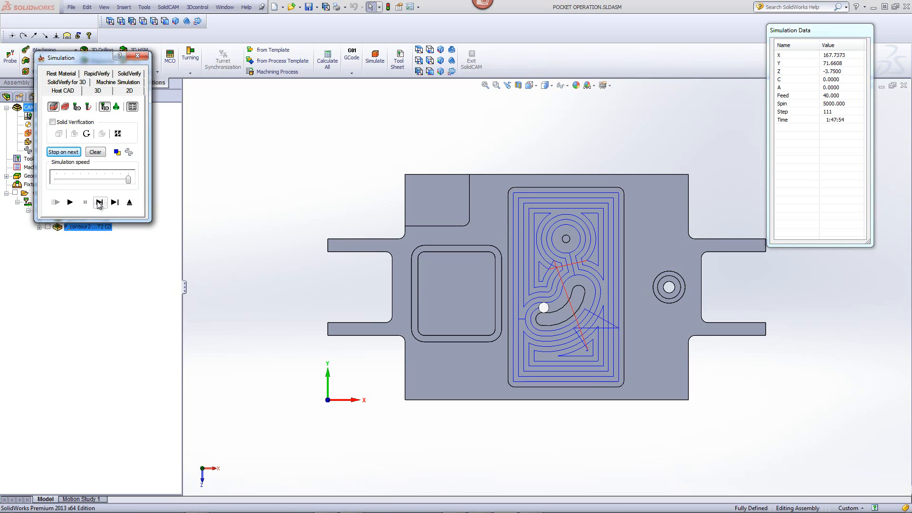
Step: Step through the innermost passes to examine the connection from the curved island to the round island
click(99, 205)
click(99, 205)
click(99, 205)
click(99, 206)
click(98, 203)
click(99, 203)
click(99, 203)
click(99, 203)
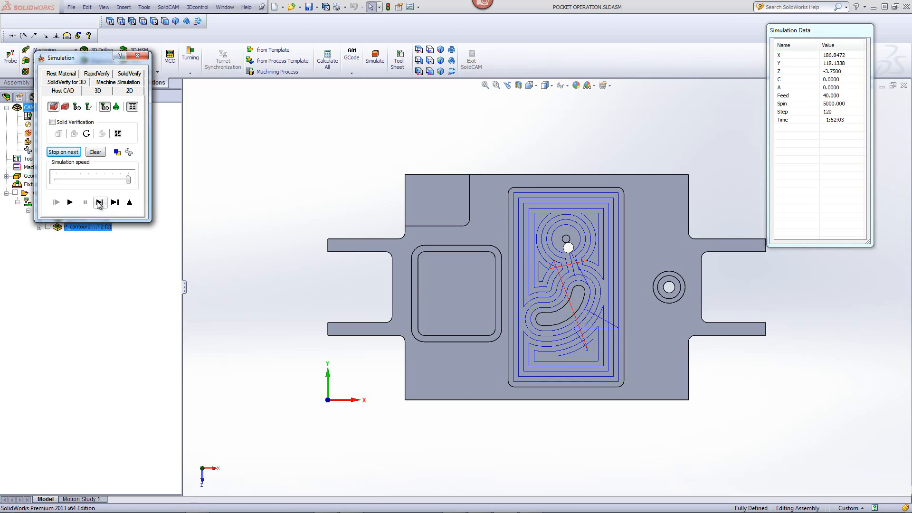
click(99, 203)
click(99, 202)
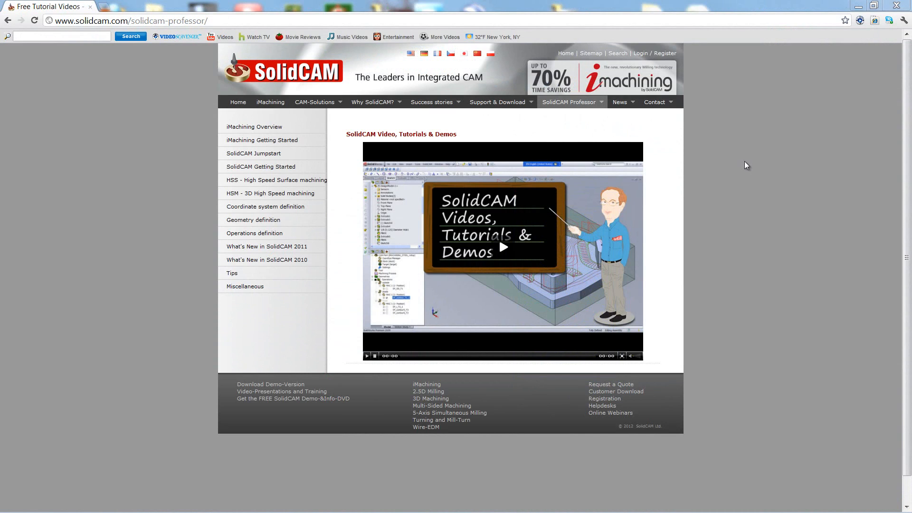
Step: Switch to the SolidCAM website in the browser and show the SolidCAM Professor topics
mouse_move(579, 109)
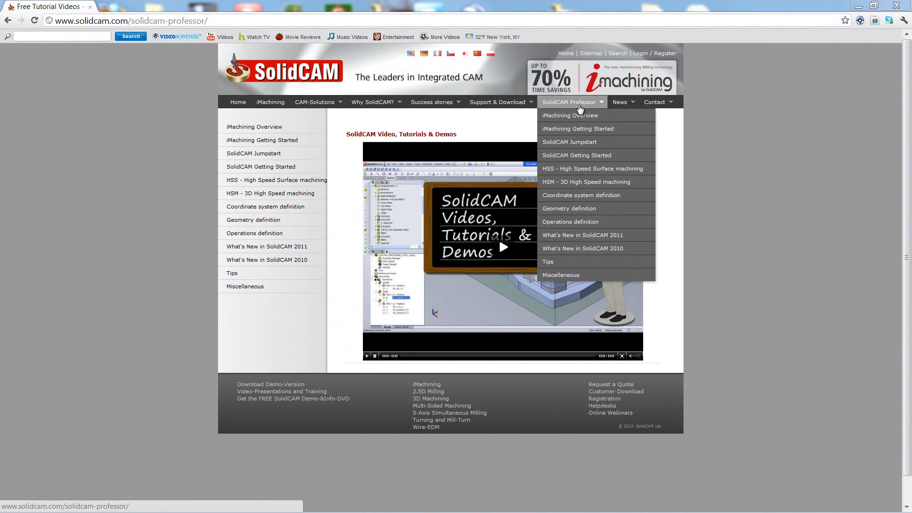